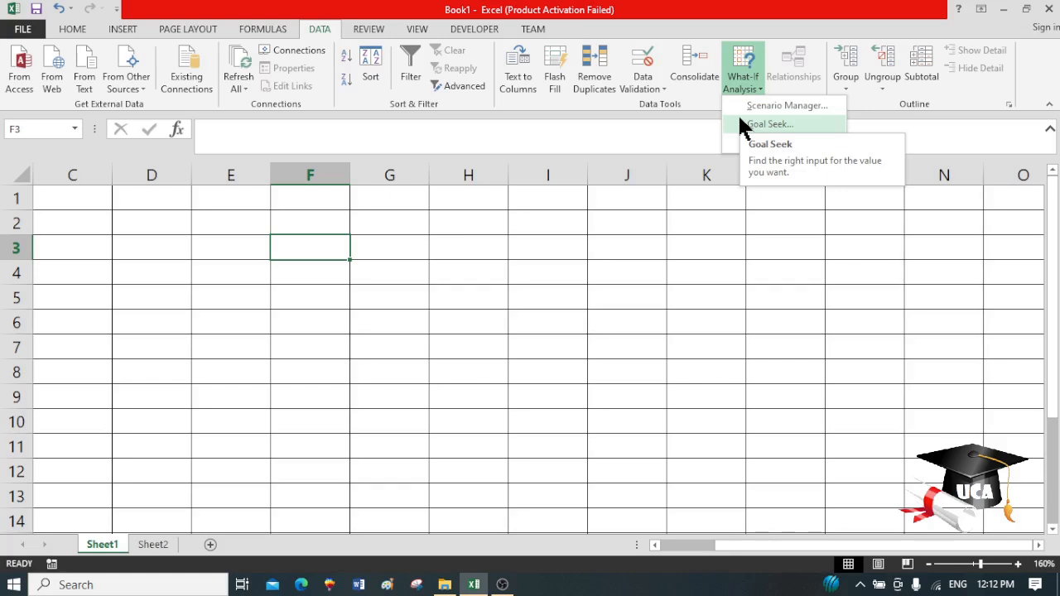
Enter 12 in cell E3 and 34 in cell F3.
left_click(236, 250)
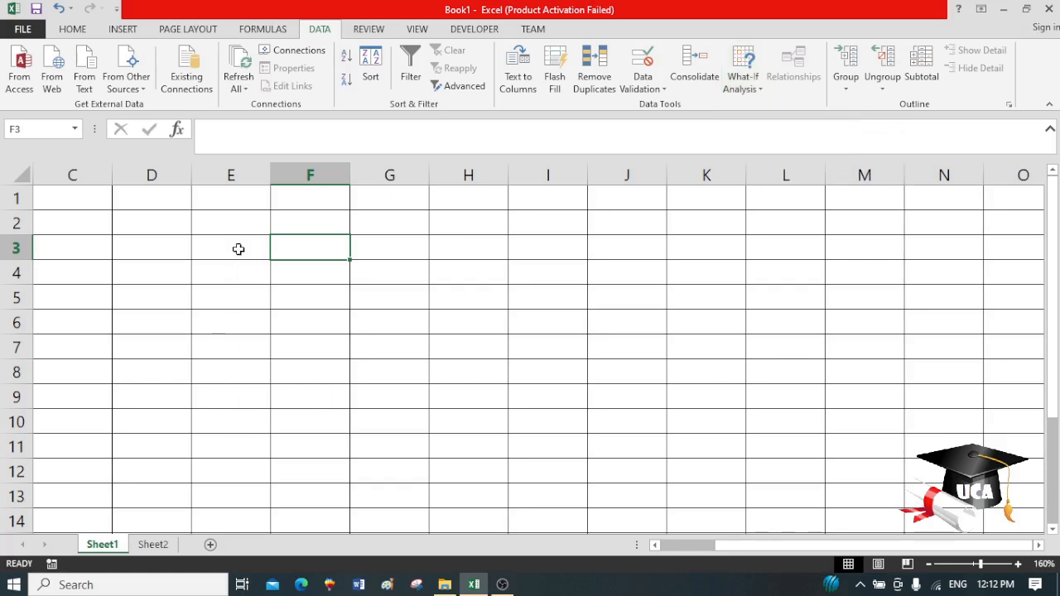
left_click(236, 247)
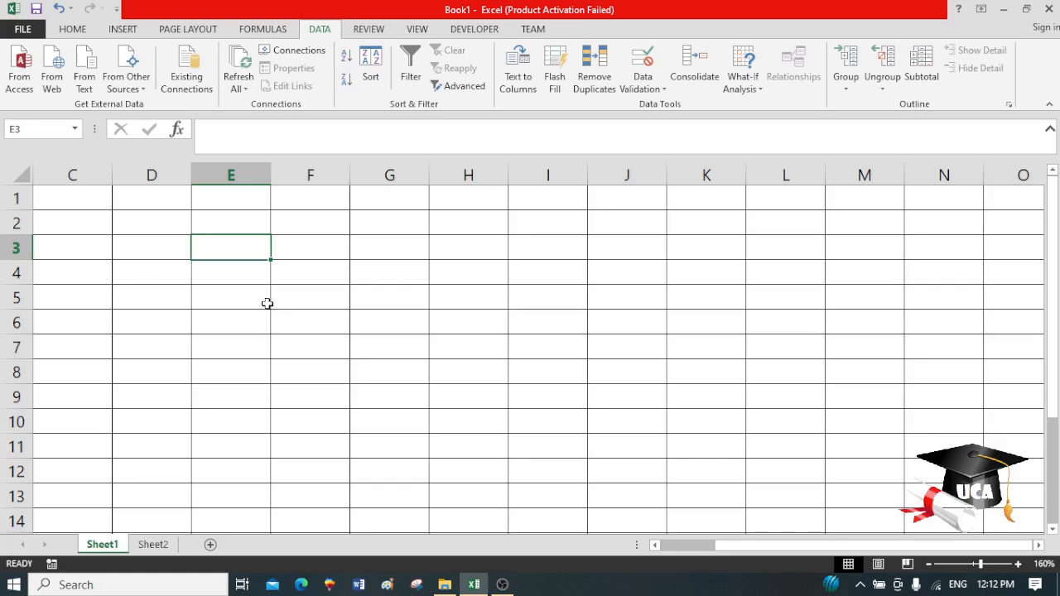
type("12")
key("Tab")
type("34")
key("Tab")
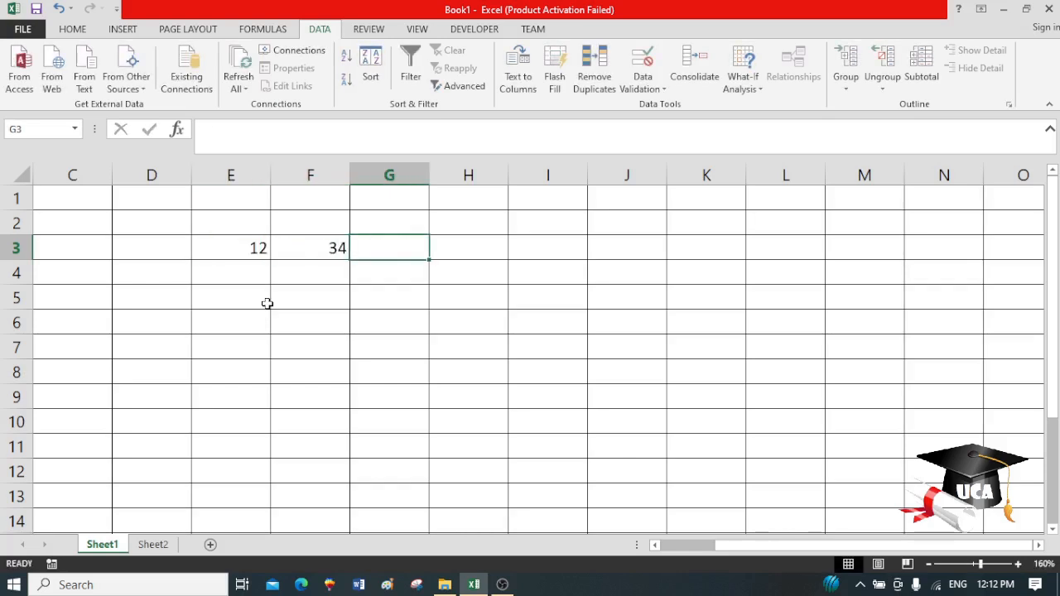
Add up E3:F3 in cell G3 with a SUM formula.
type("=sum")
key("Tab")
left_click_drag(260, 255, 299, 256)
key("Return")
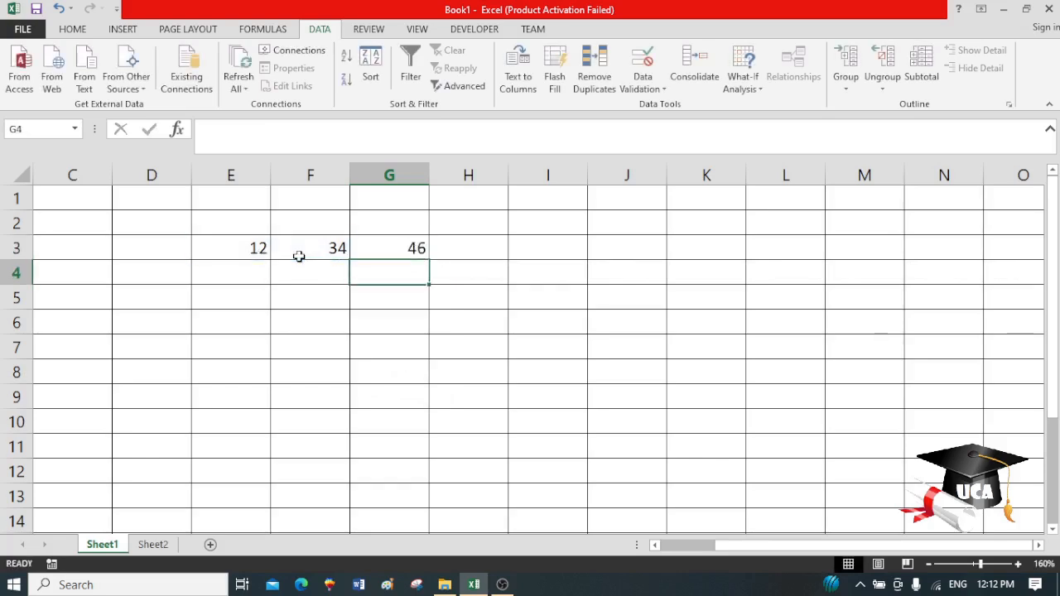
Run Goal Seek on the sum in G3 with target value 69 by changing cell E3, and accept the solution.
left_click(401, 246)
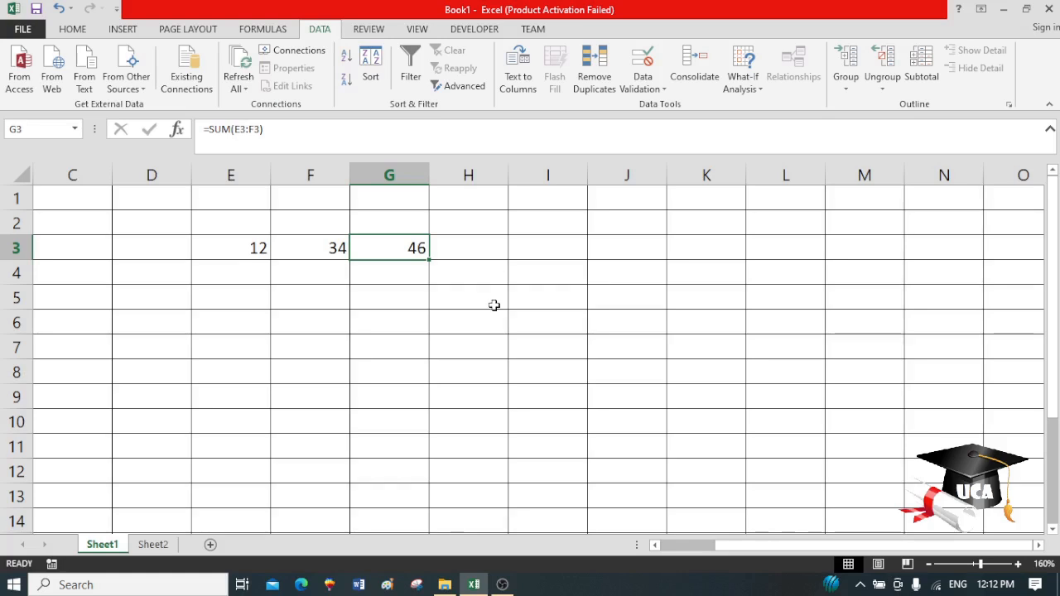
left_click(412, 267)
left_click(414, 247)
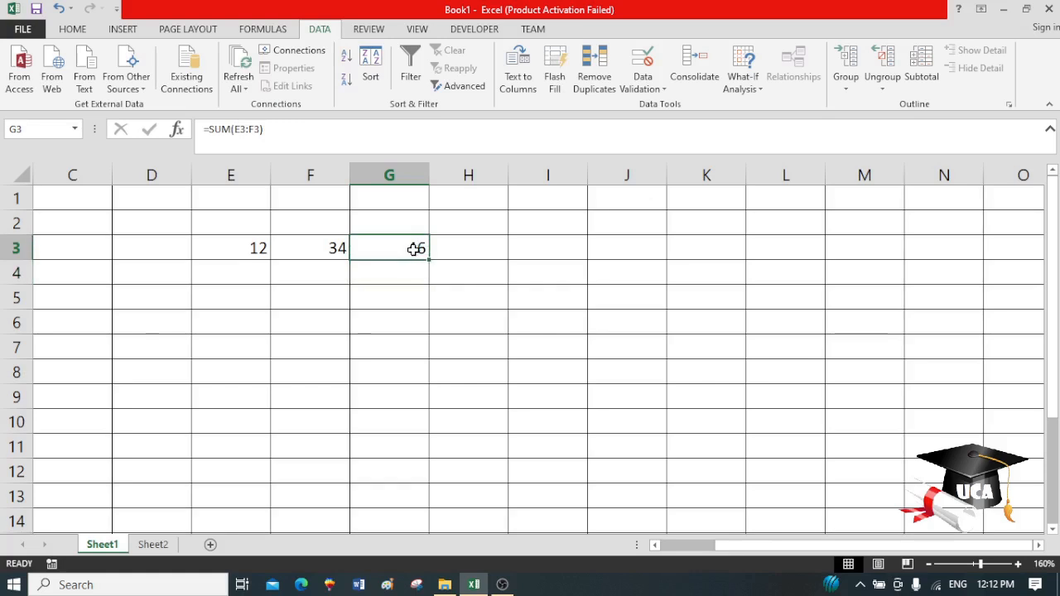
left_click(749, 95)
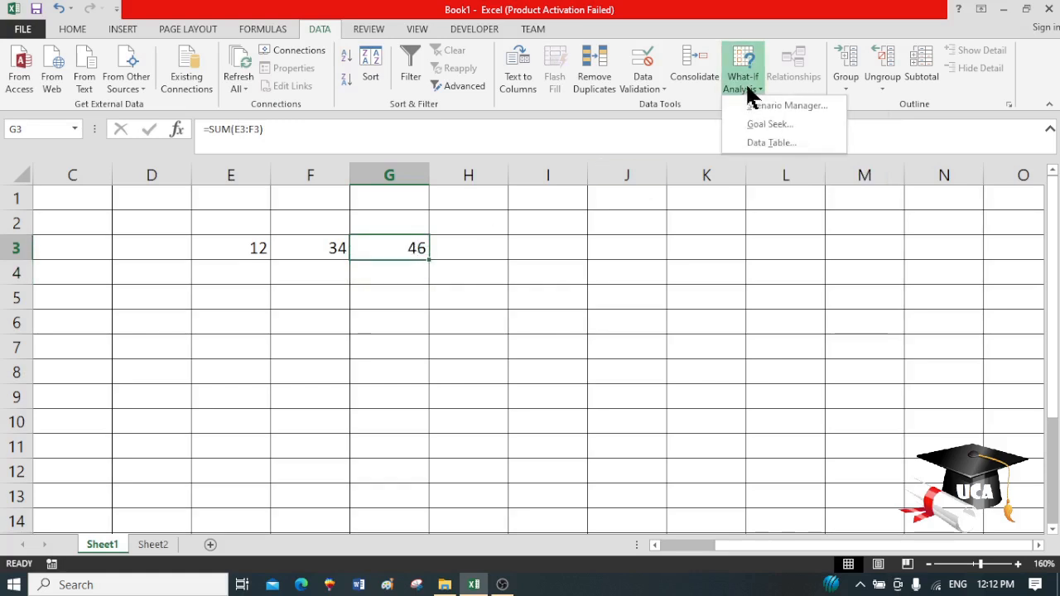
left_click(745, 124)
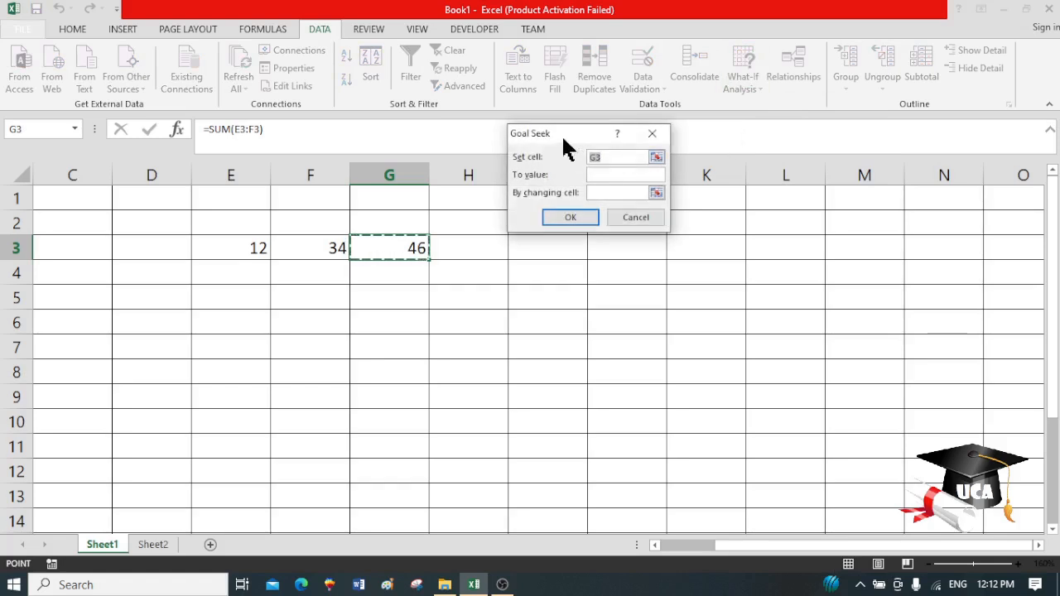
left_click_drag(567, 127, 585, 119)
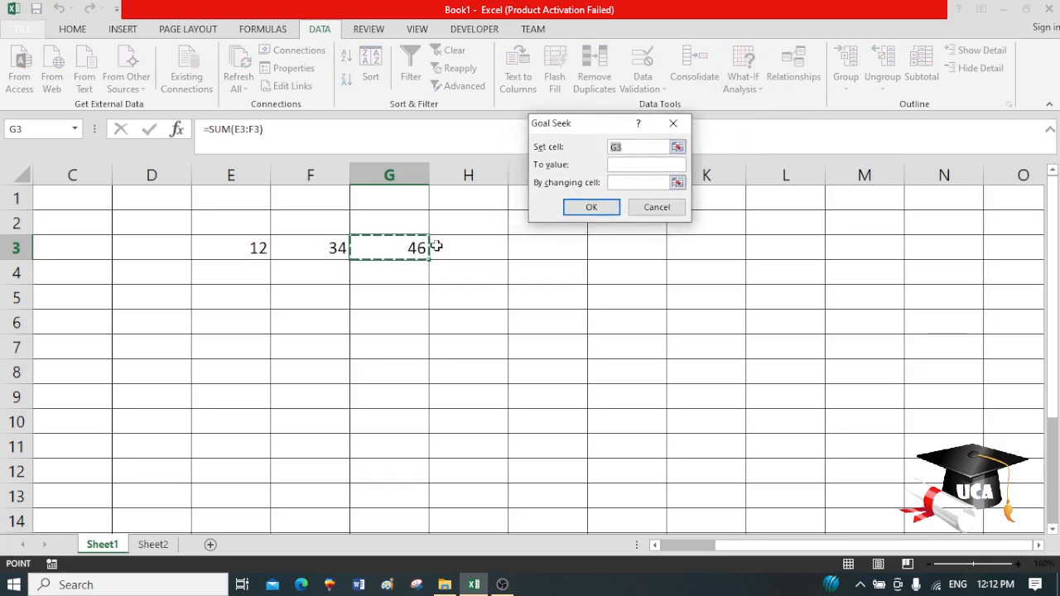
left_click(636, 166)
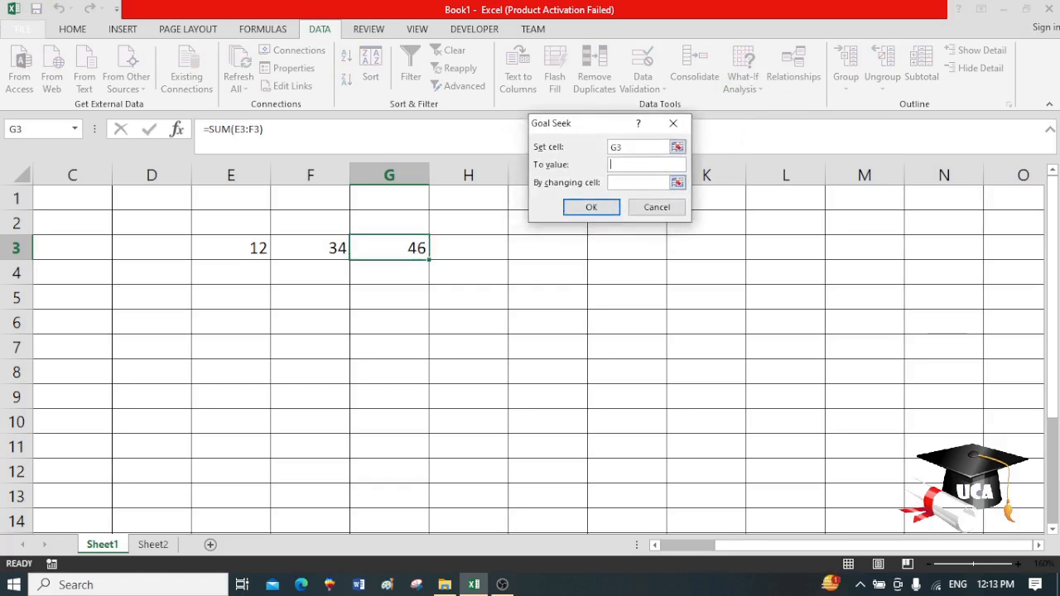
type("69")
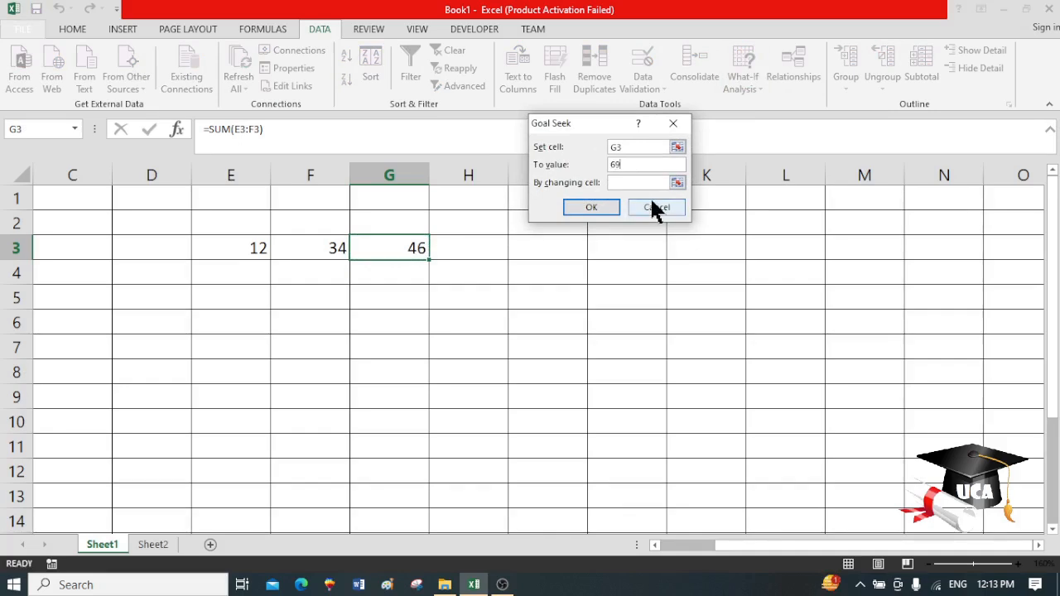
left_click(636, 183)
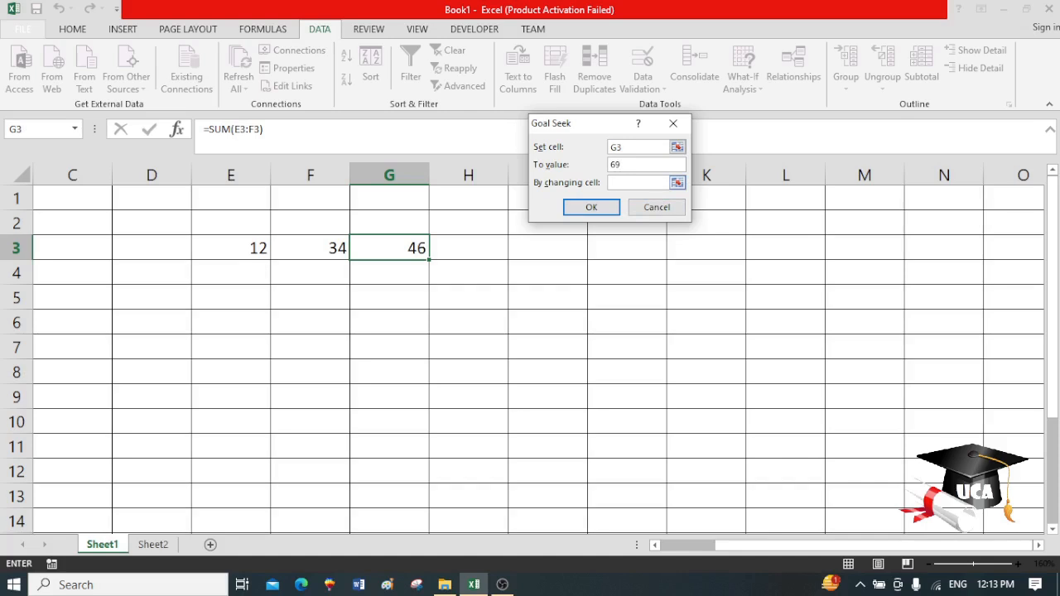
left_click(239, 248)
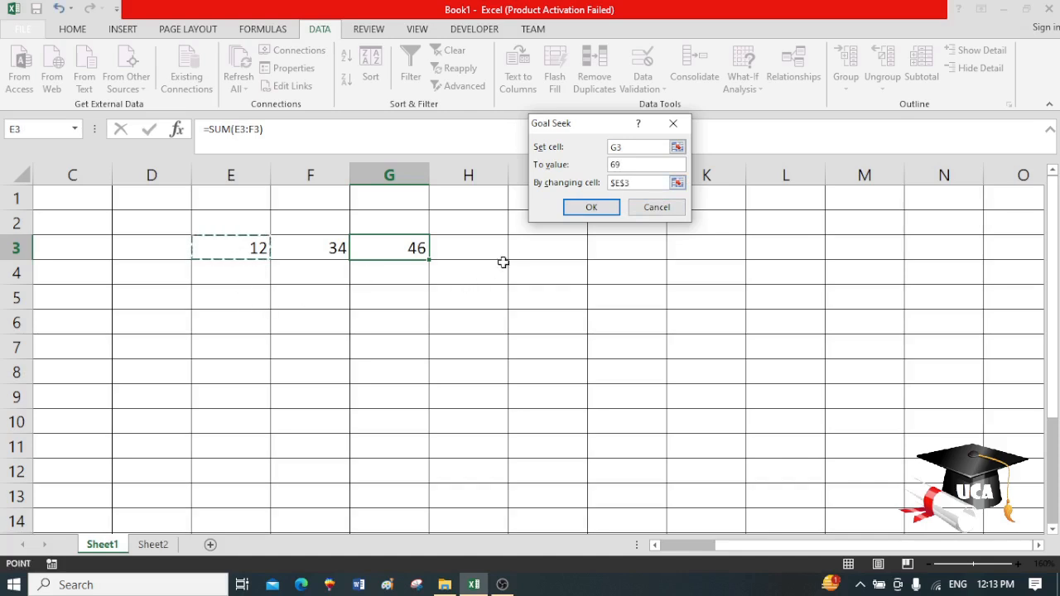
left_click(571, 207)
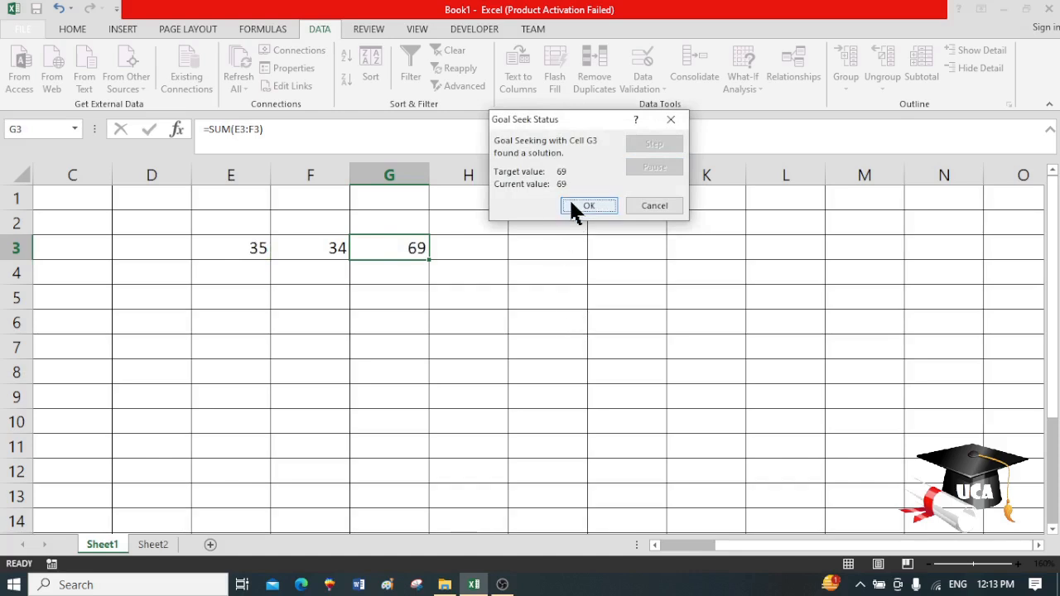
left_click(571, 202)
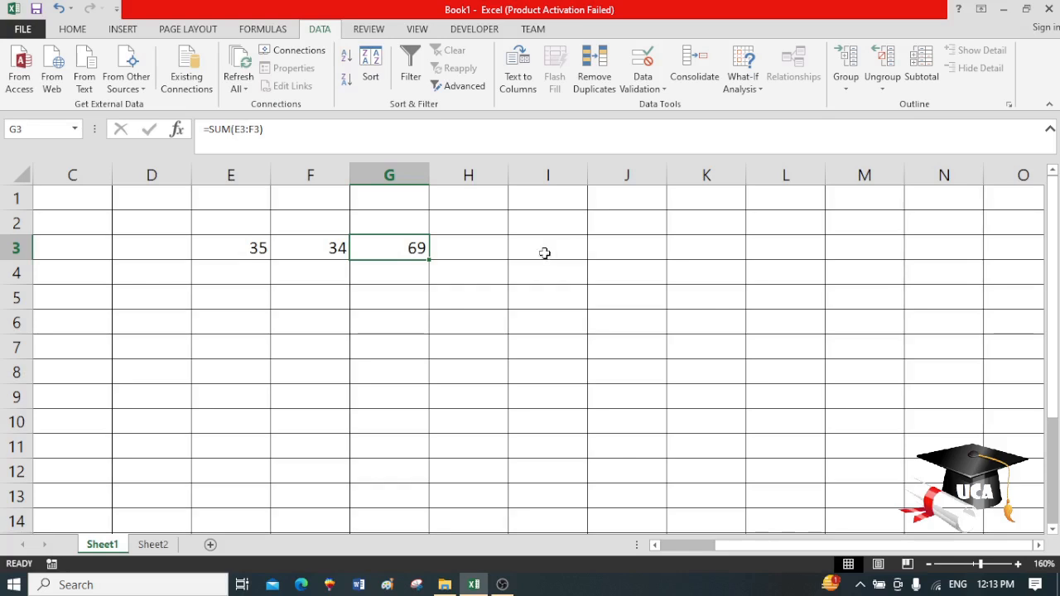
Enter the headings Marks in E5 and Perce in F5, and put 677 under Marks in E6.
left_click(259, 308)
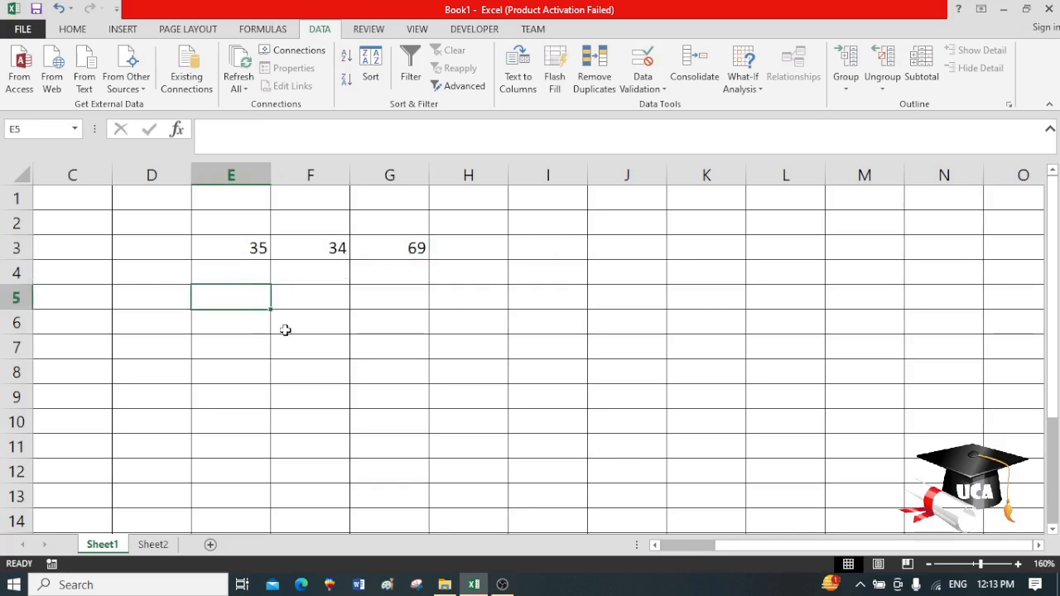
type("Marks")
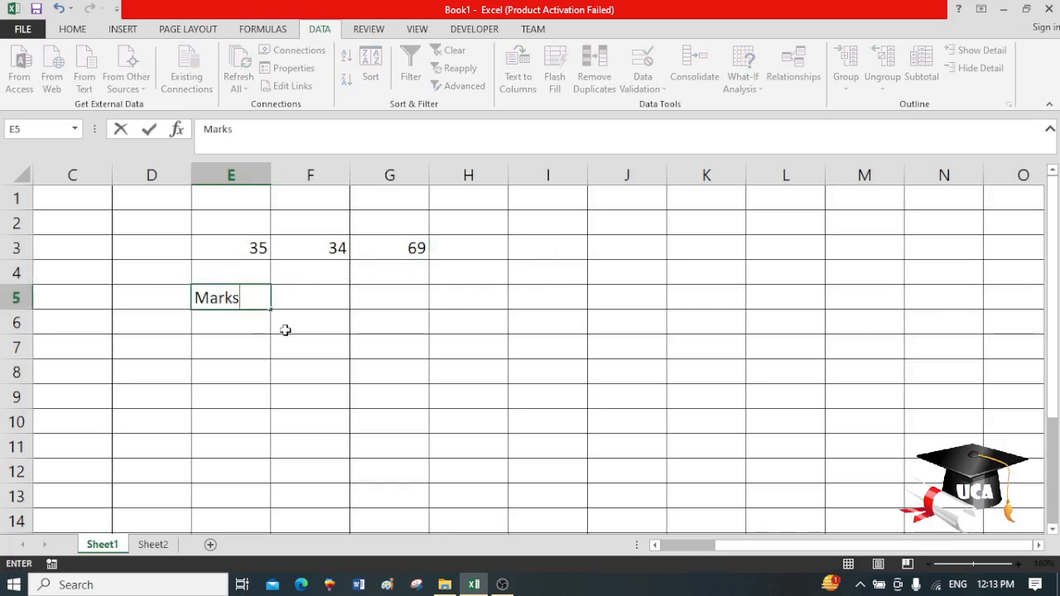
key("Tab")
type("Perce")
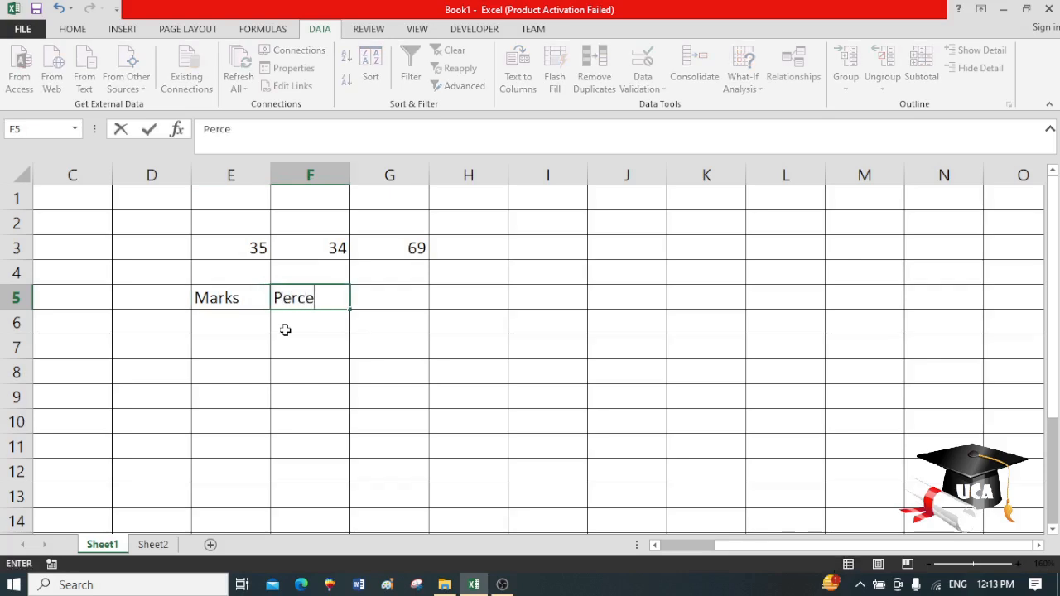
key("Return")
key("Left")
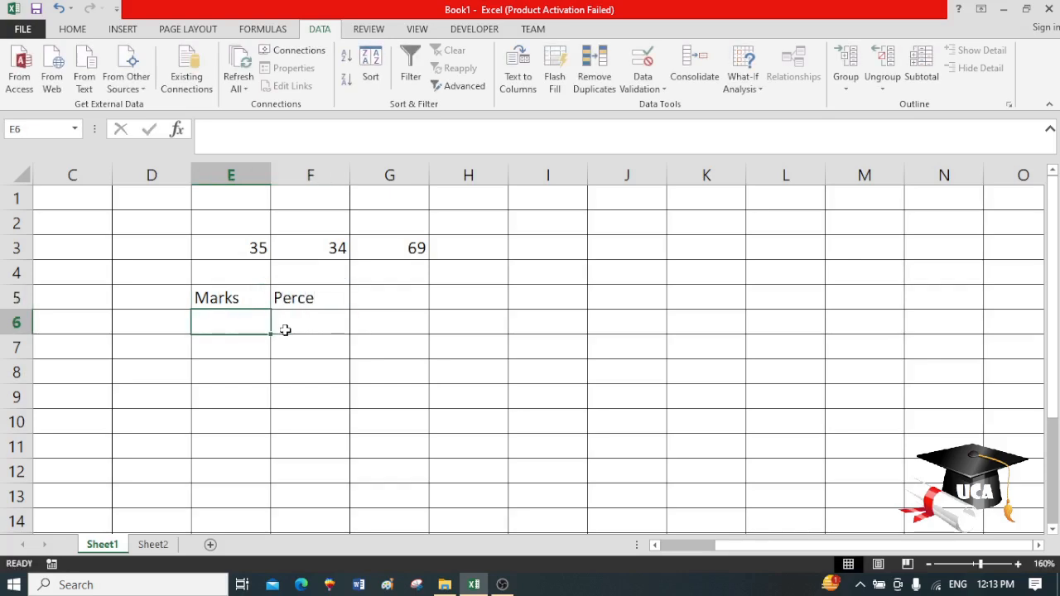
type("677")
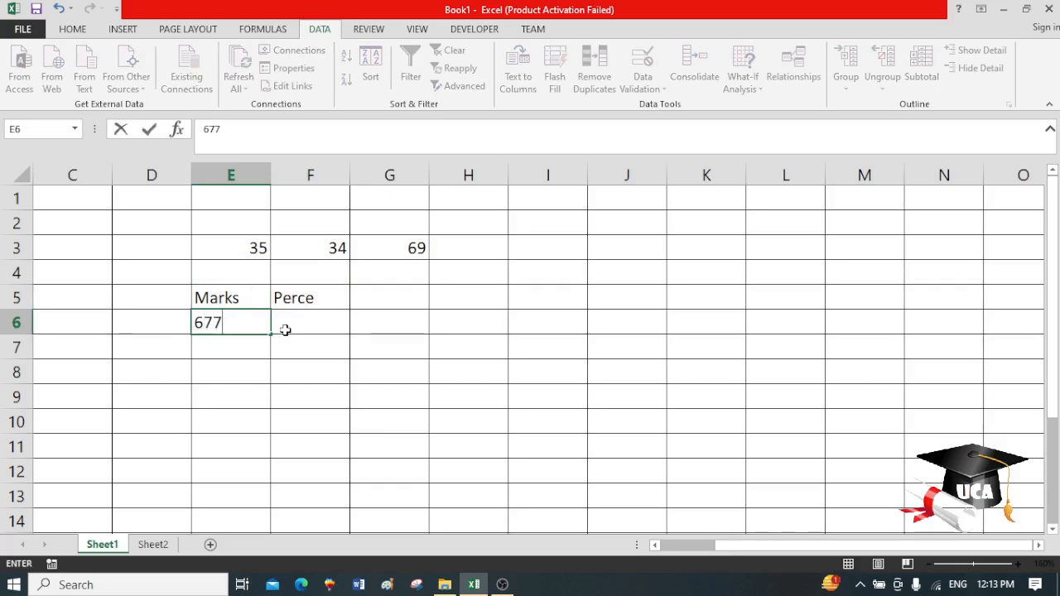
key("Right")
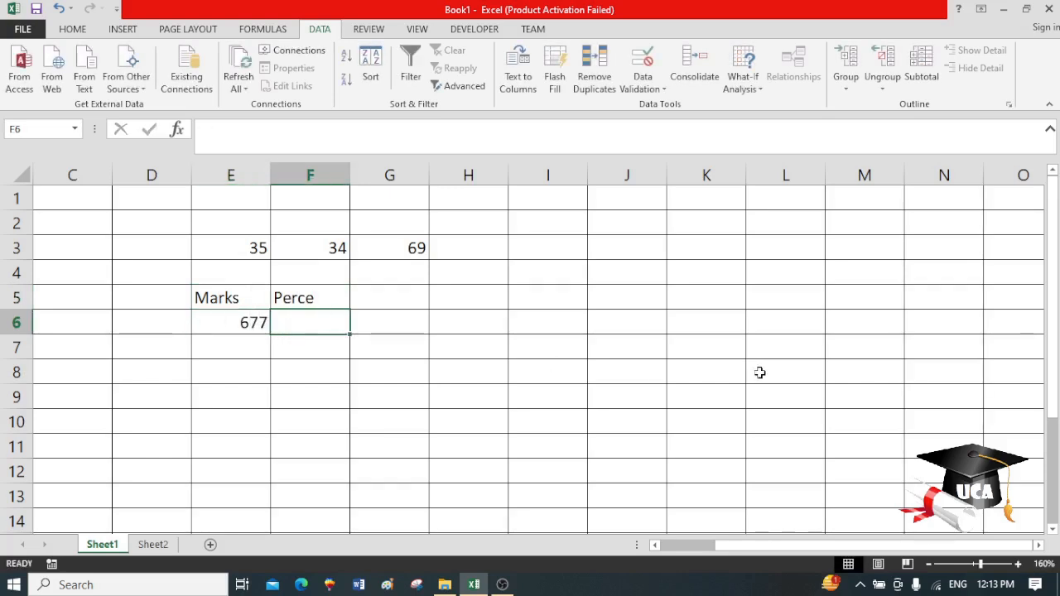
Calculate the percentage of the marks in cell F6 with the formula =E6/1100*100.
type("=")
left_click(220, 322)
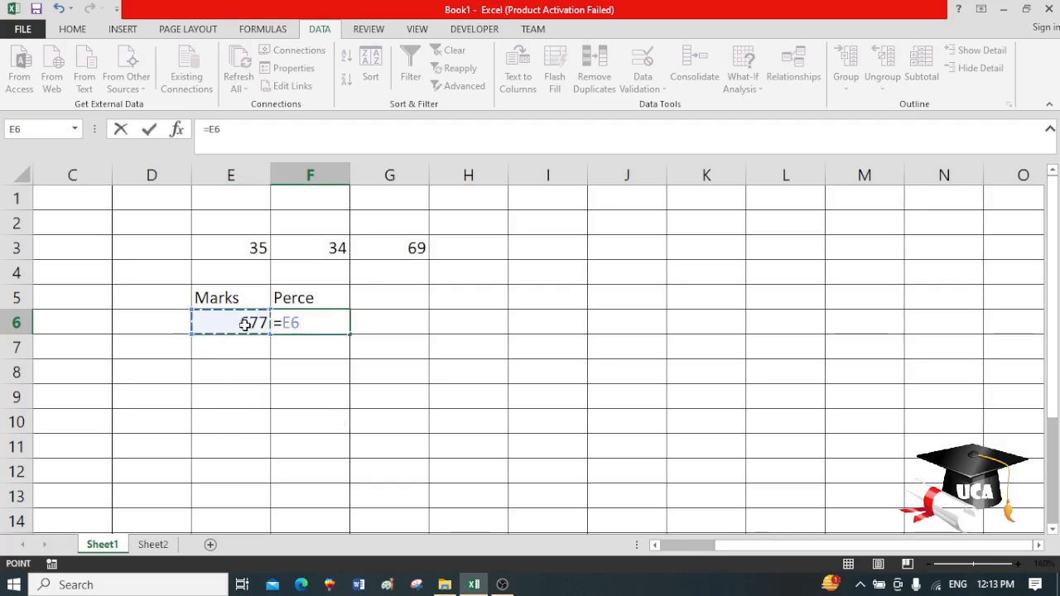
type("/1100")
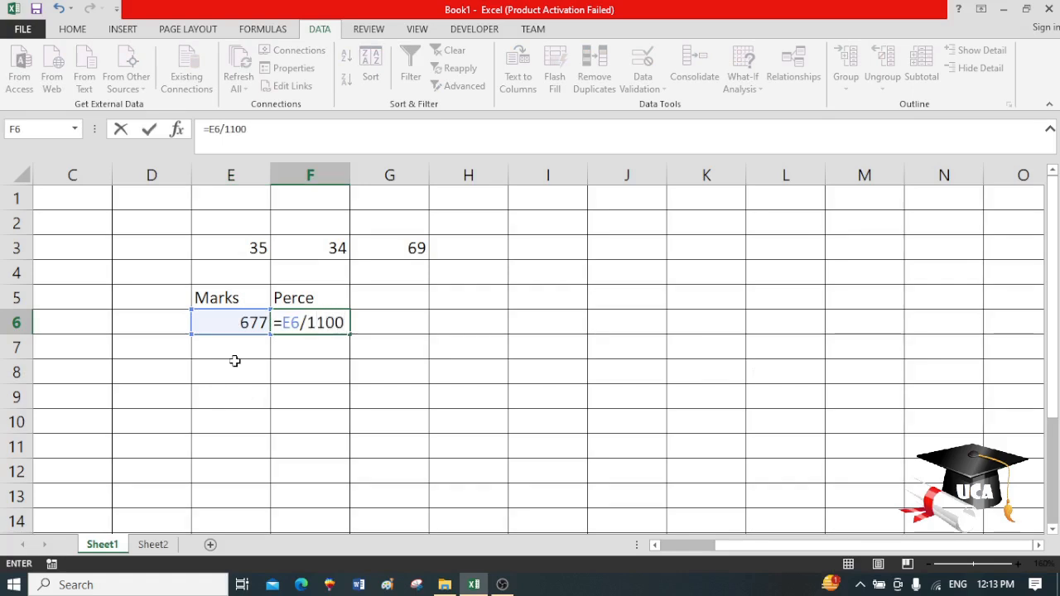
type("*100")
key("Return")
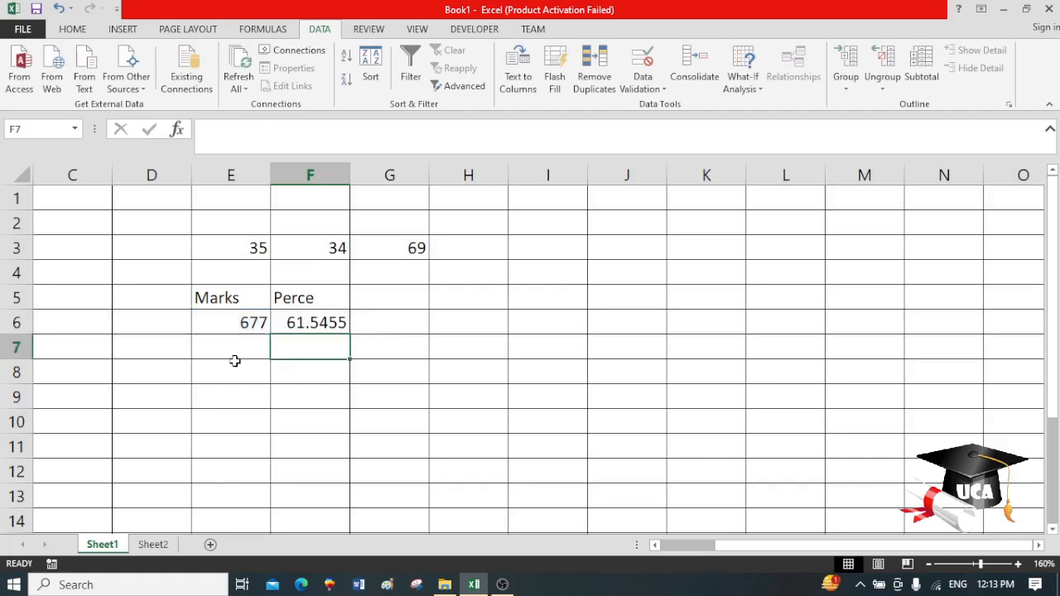
Run Goal Seek on the percentage in F6 with target value 70 by changing the marks in E6, and accept the solution.
left_click(323, 322)
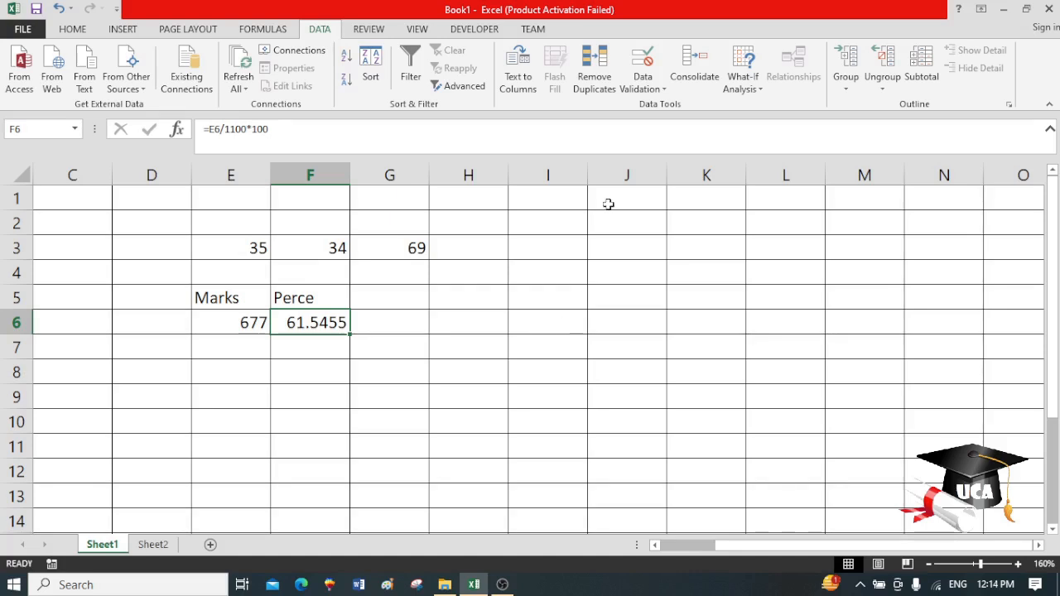
left_click(657, 86)
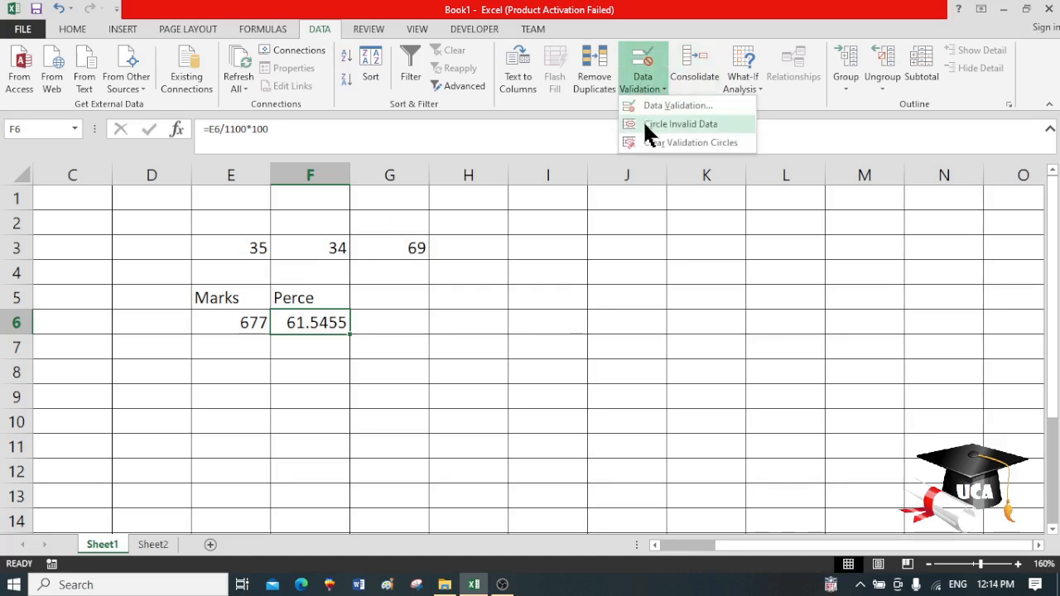
left_click(749, 89)
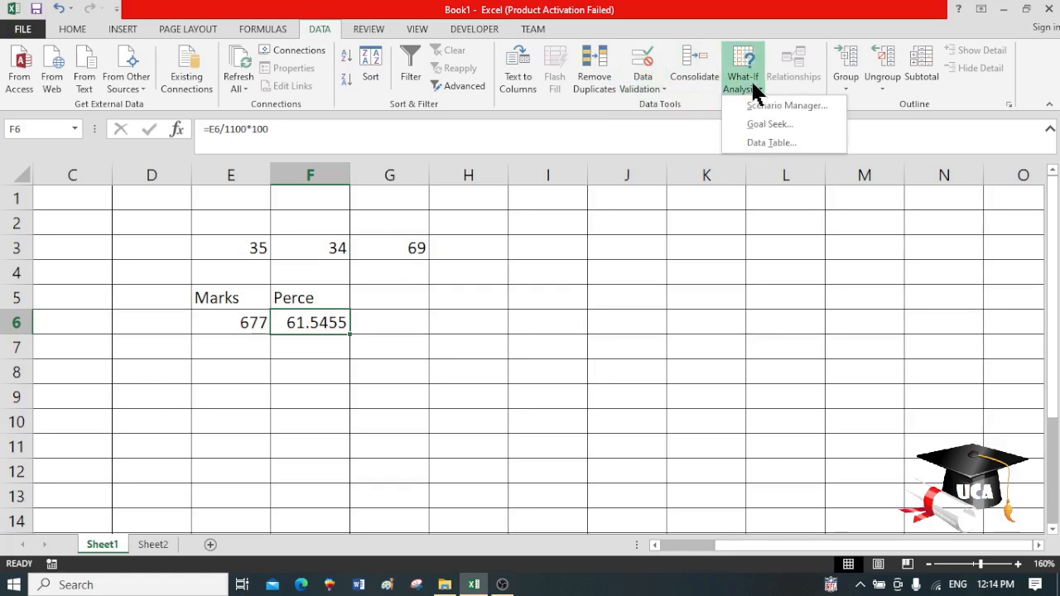
left_click(741, 129)
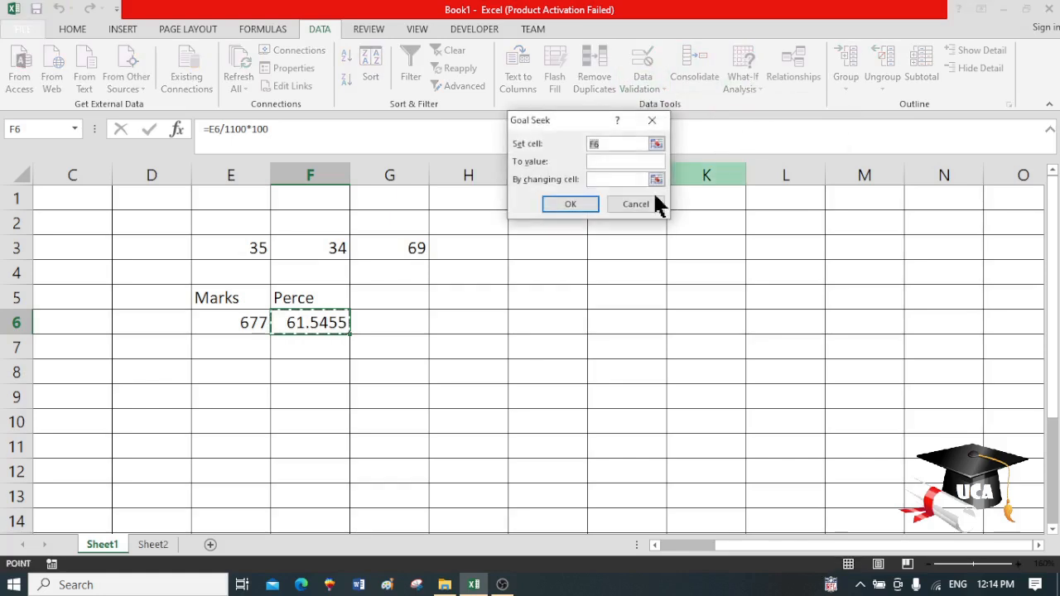
left_click(625, 161)
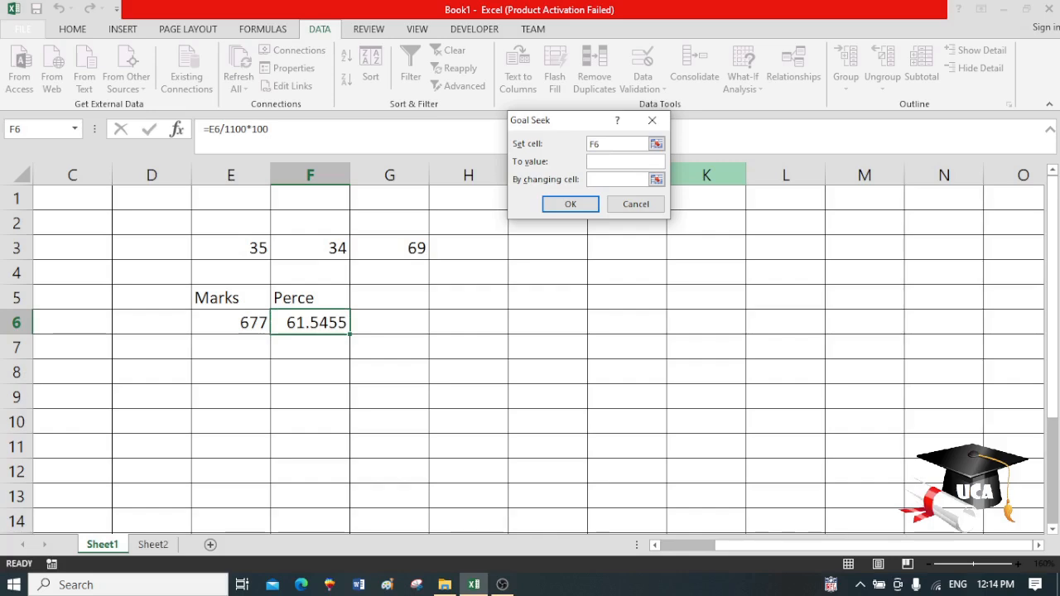
type("65")
key("BackSpace")
key("BackSpace")
type("70")
key("Tab")
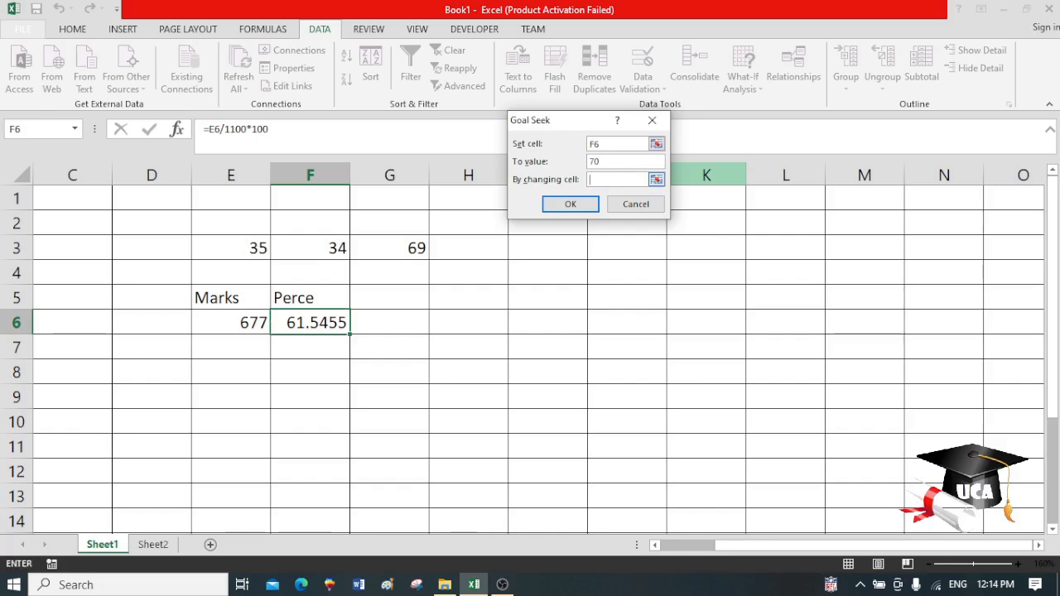
left_click(203, 326)
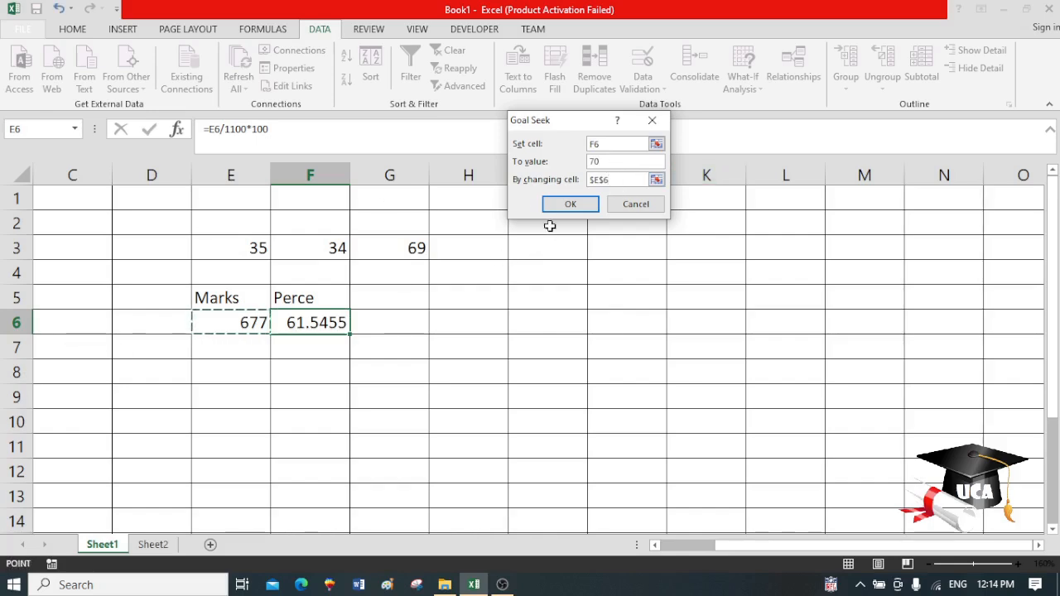
left_click(569, 202)
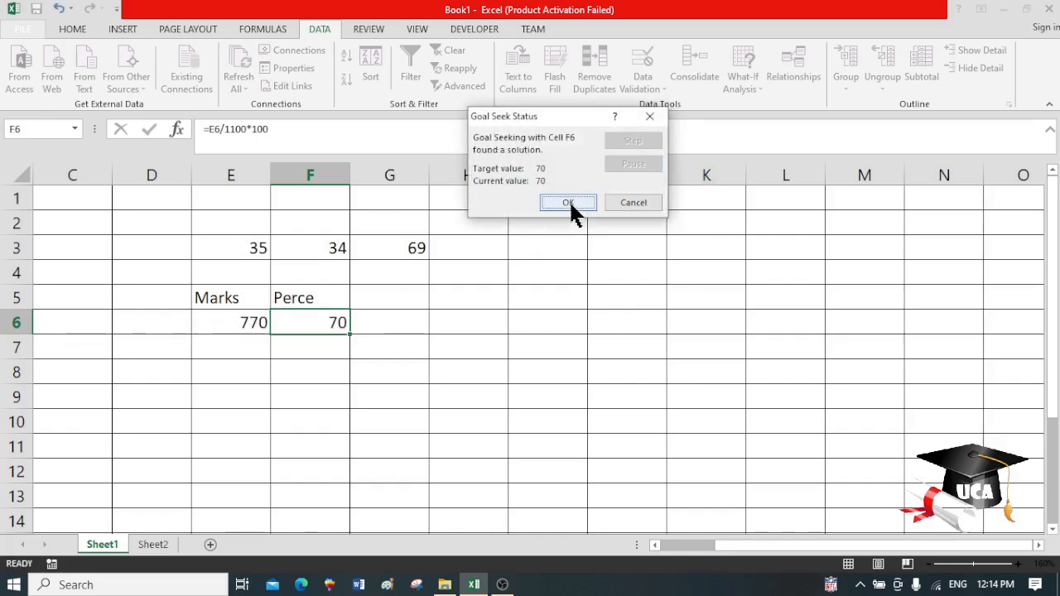
left_click(568, 203)
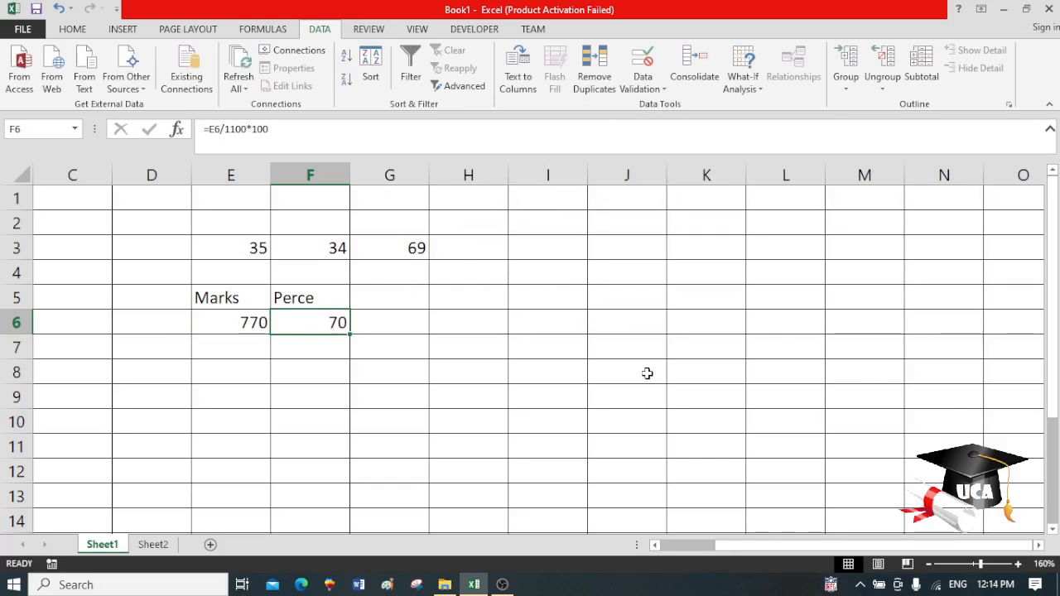
Enter the heading Deposit in H6 and the amount 3560000 below it in H7.
key("Right")
key("Right")
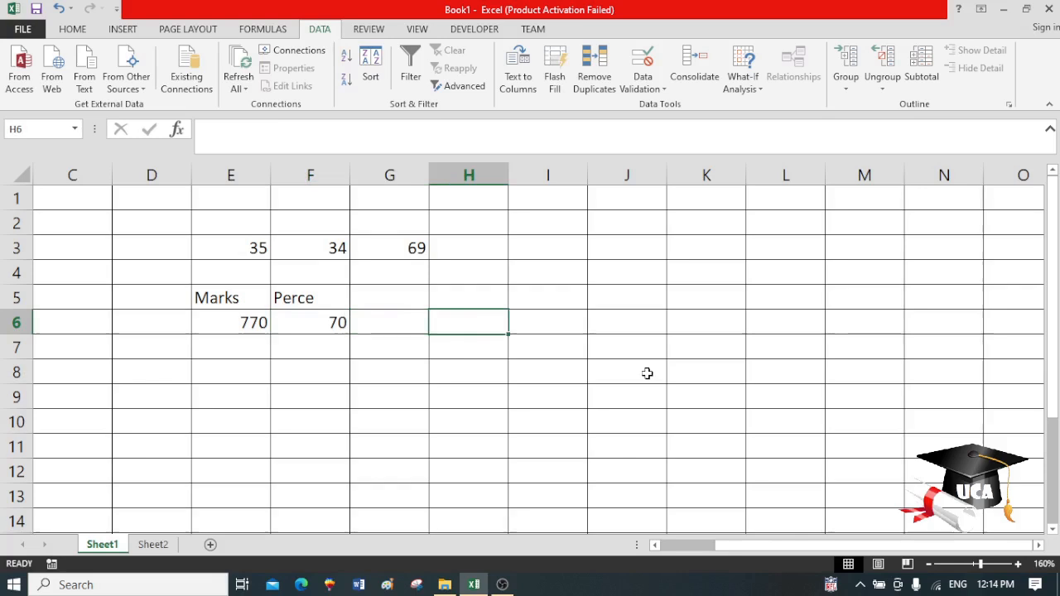
type("Deposi")
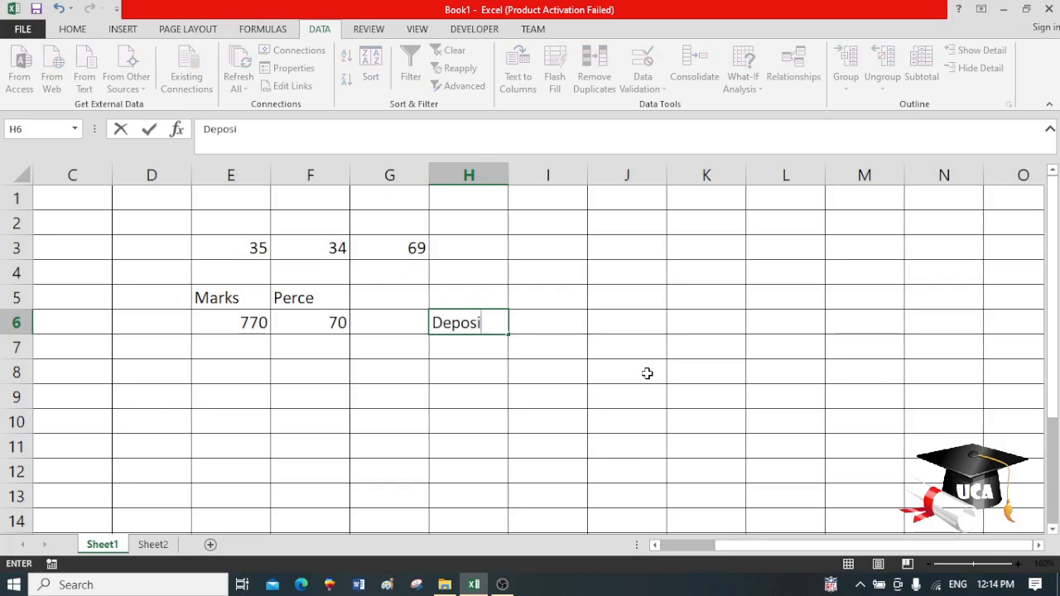
type("t")
key("Return")
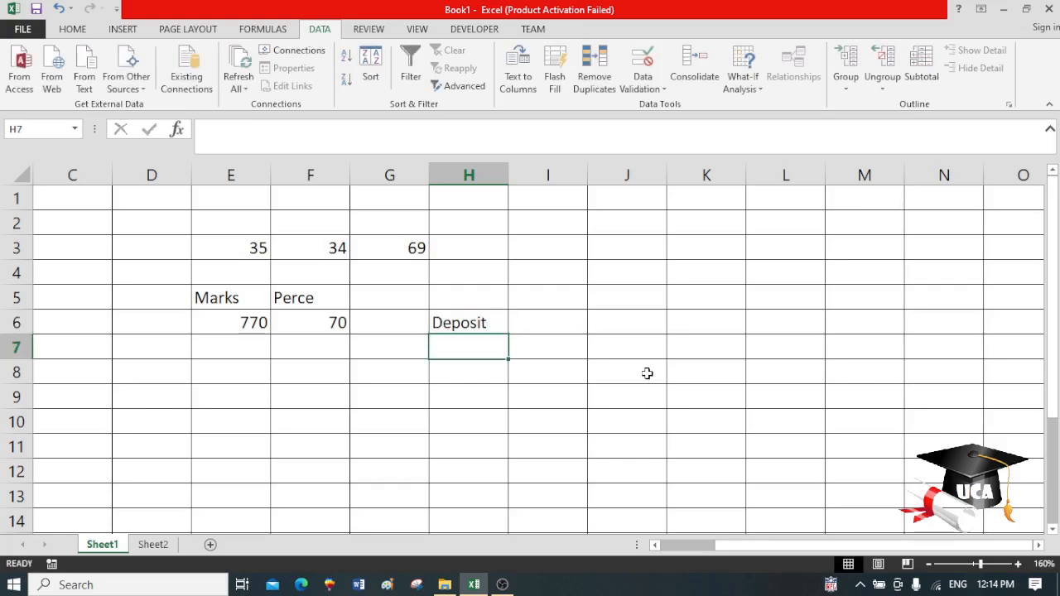
type("35")
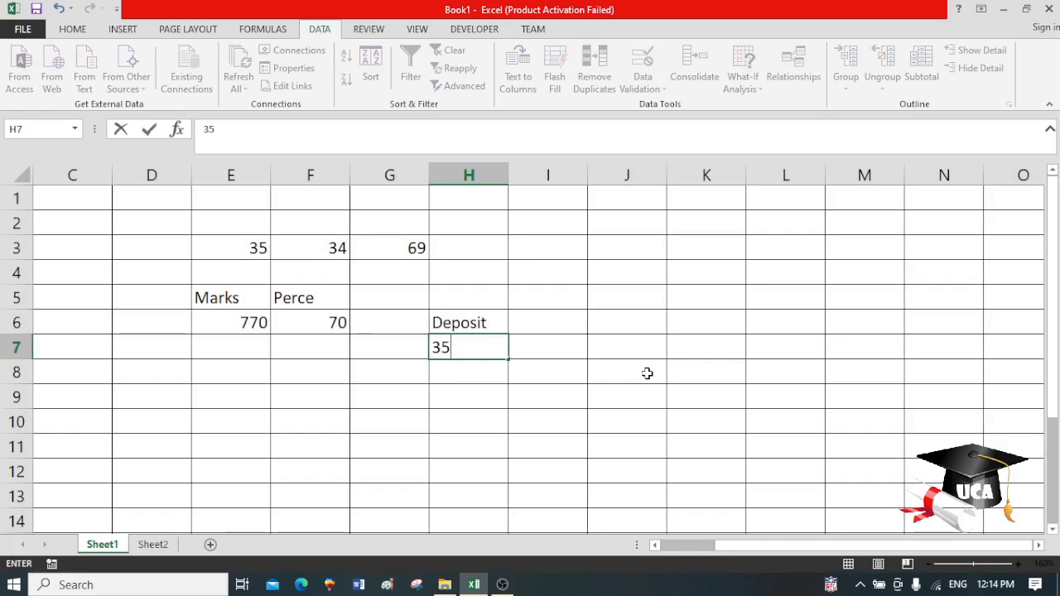
type("6000")
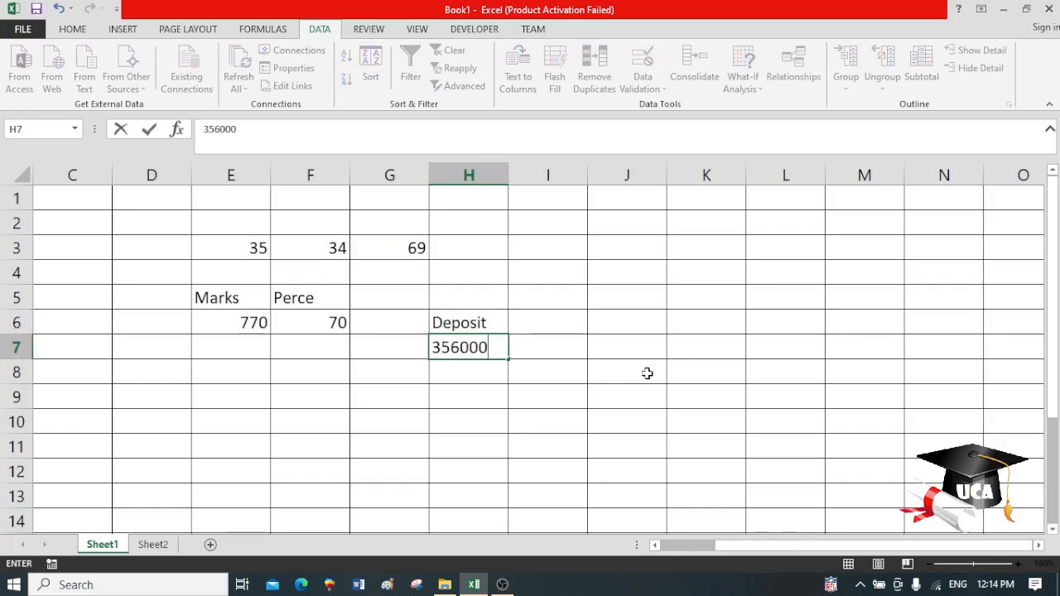
type("0")
key("Tab")
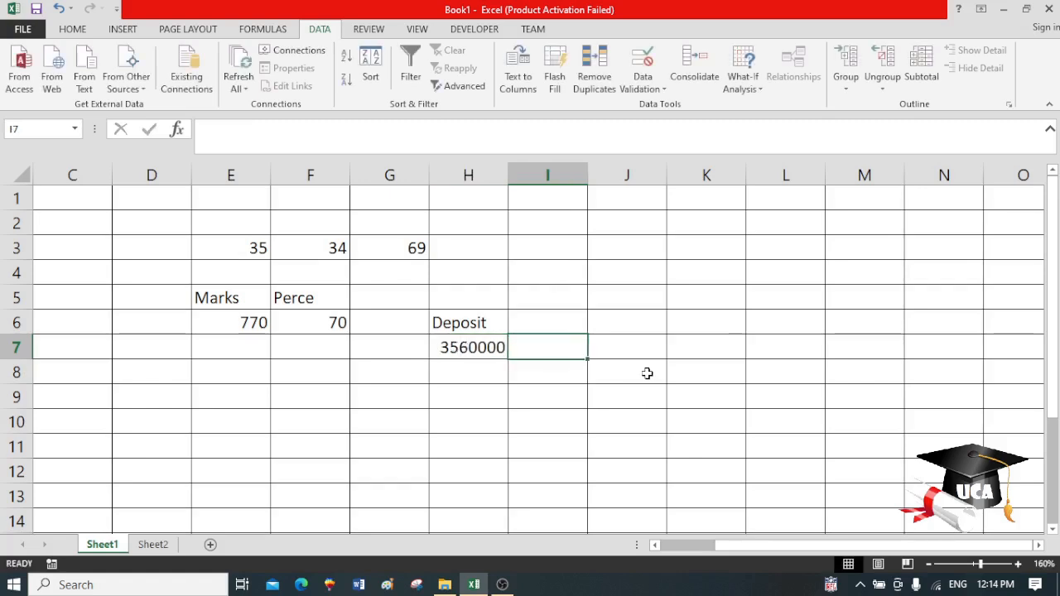
Enter the heading interst in I6 and the rate 6% below it in I7.
key("Up")
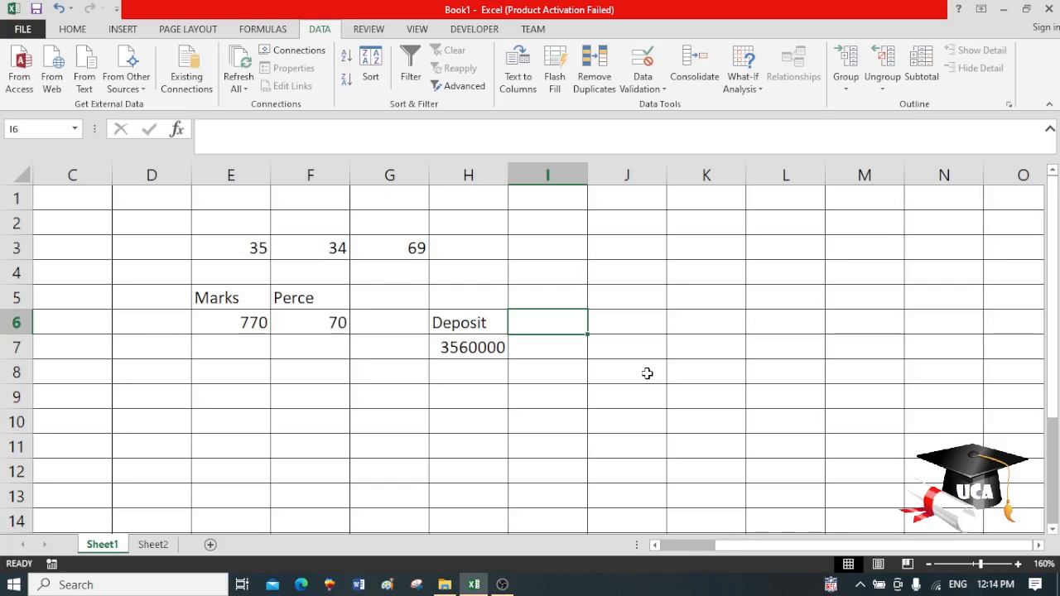
type("in")
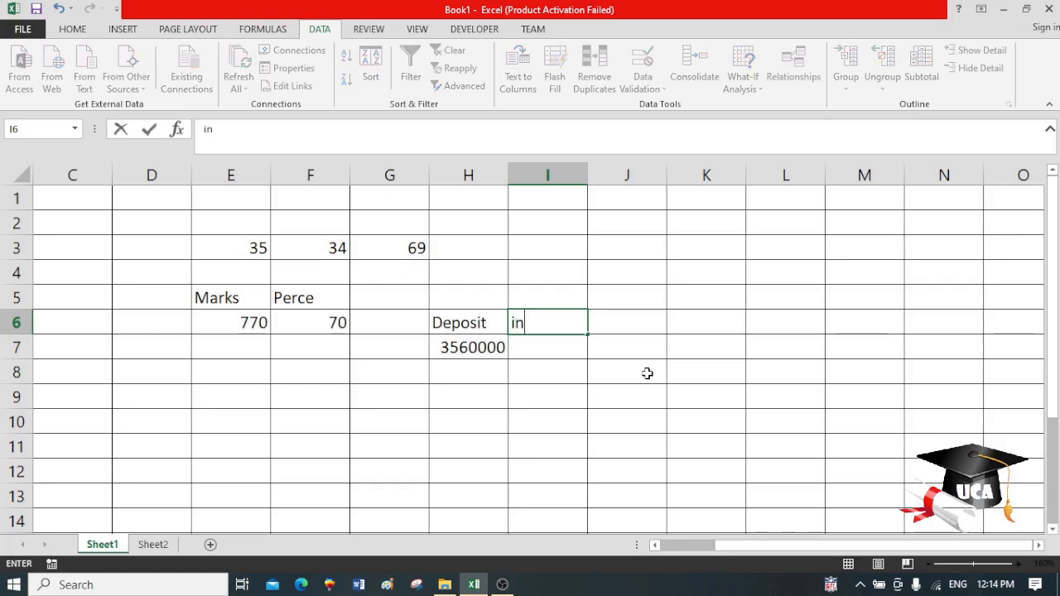
type("etere")
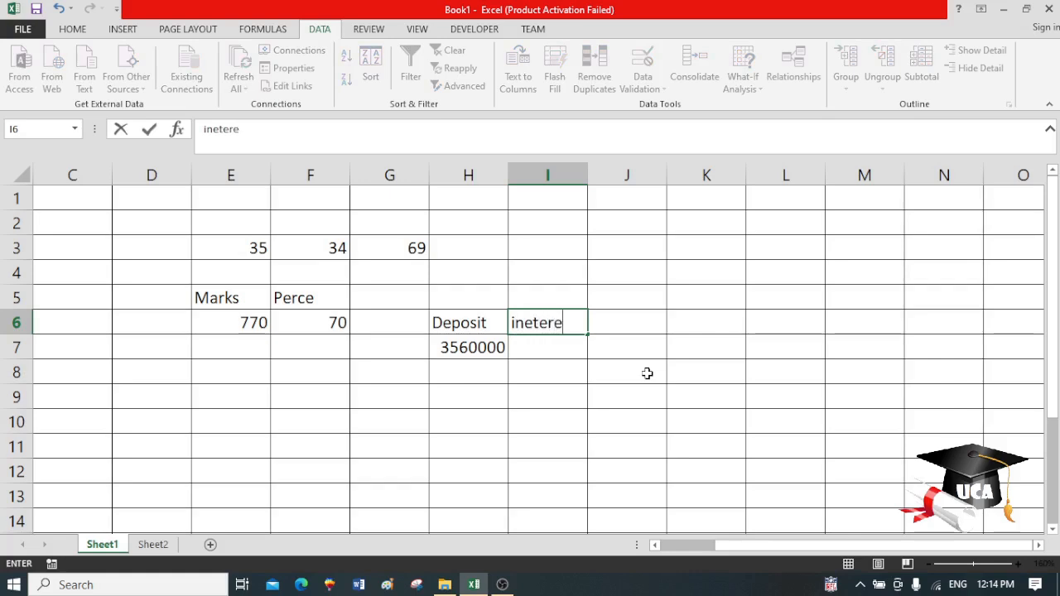
type("dt")
key("Return")
key("Up")
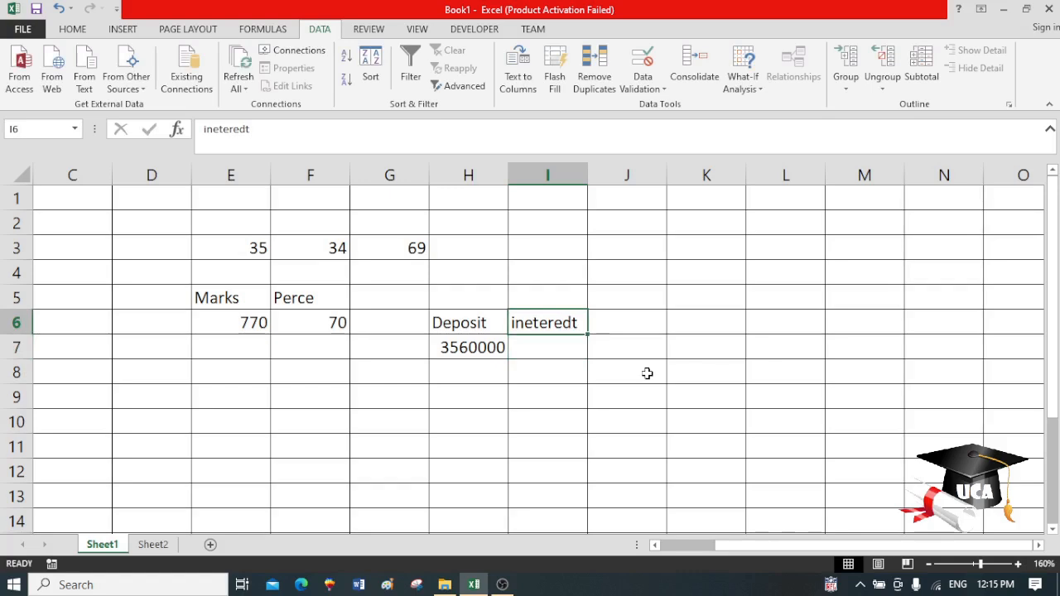
type("interst")
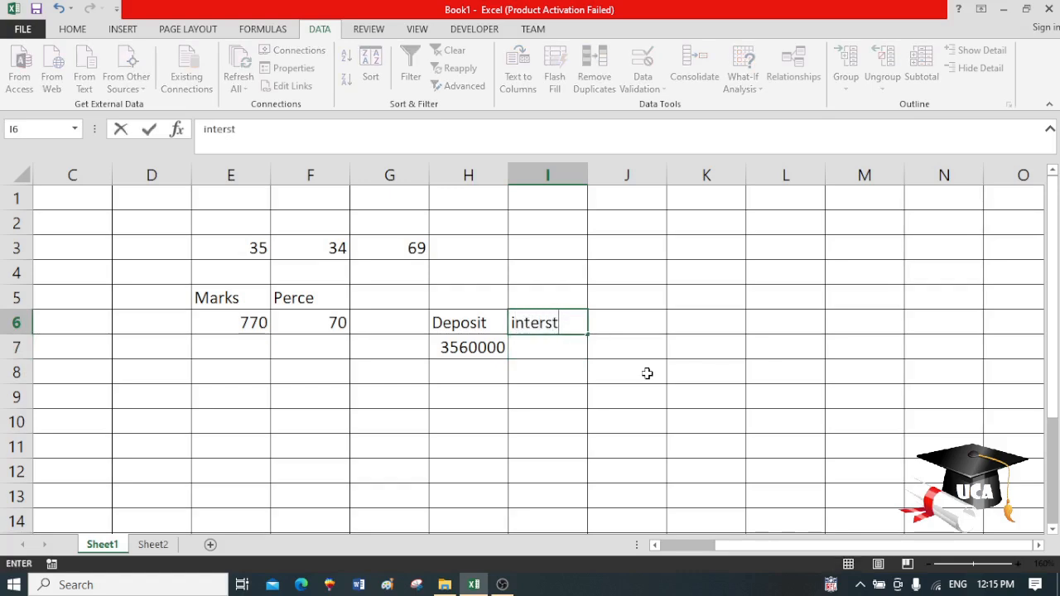
key("Return")
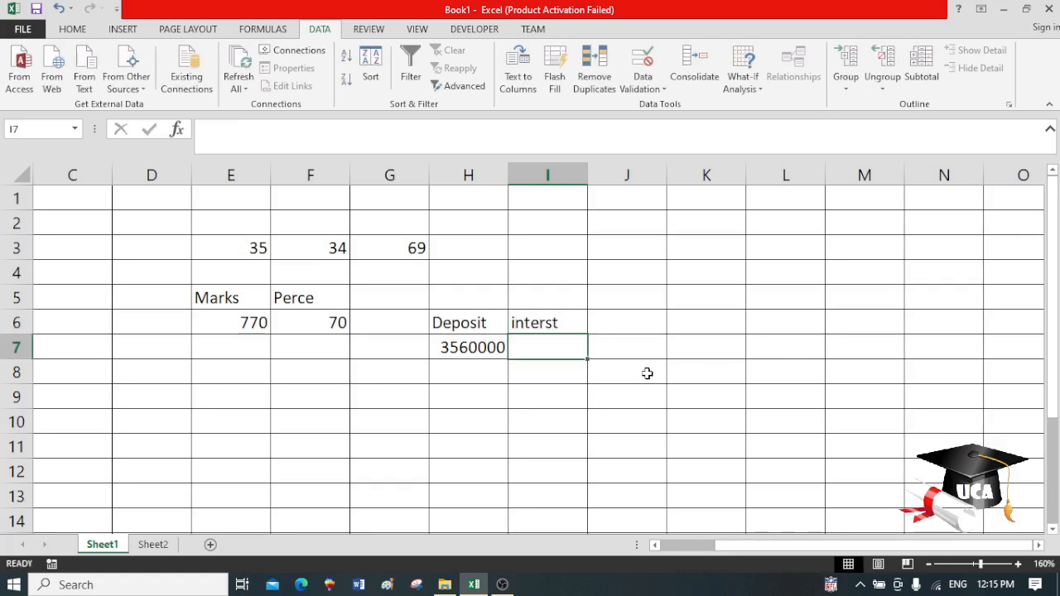
type("6%")
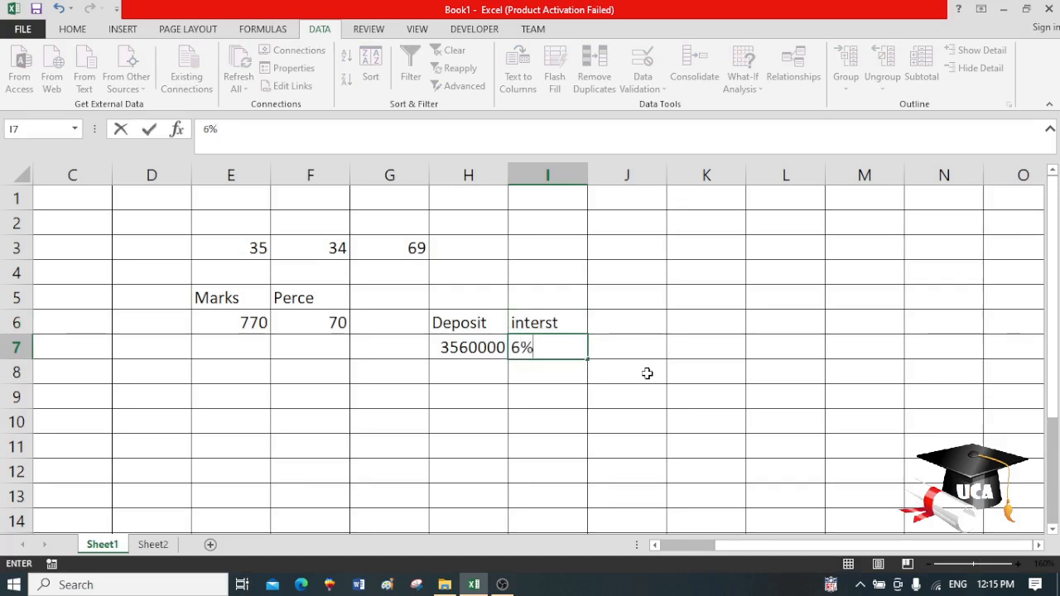
key("Tab")
Enter the heading value in J6 and calculate the interest amount in J7 with the formula =H7*I7.
key("Up")
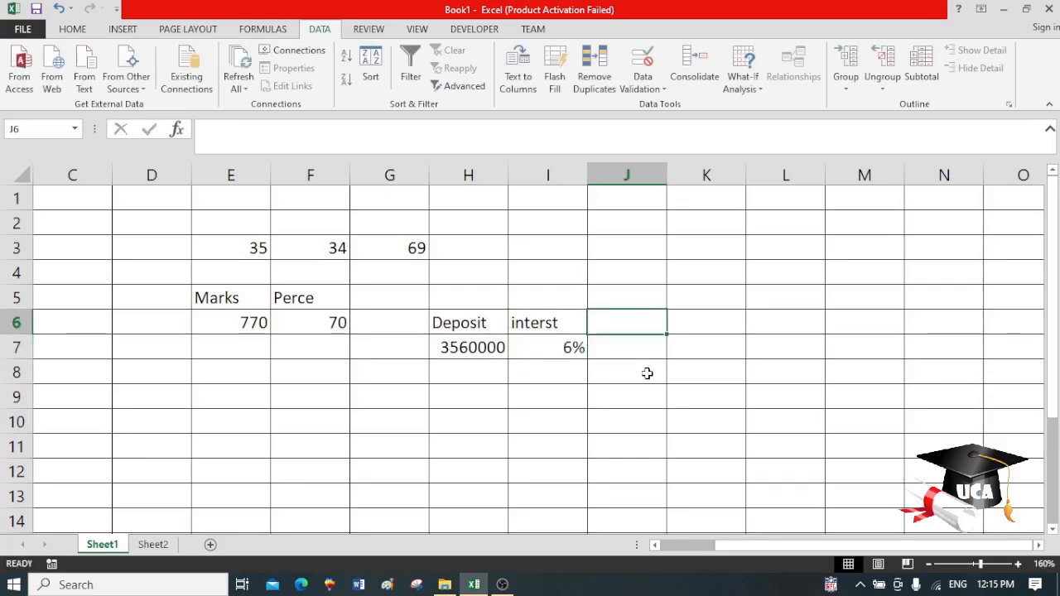
type("value")
key("Return")
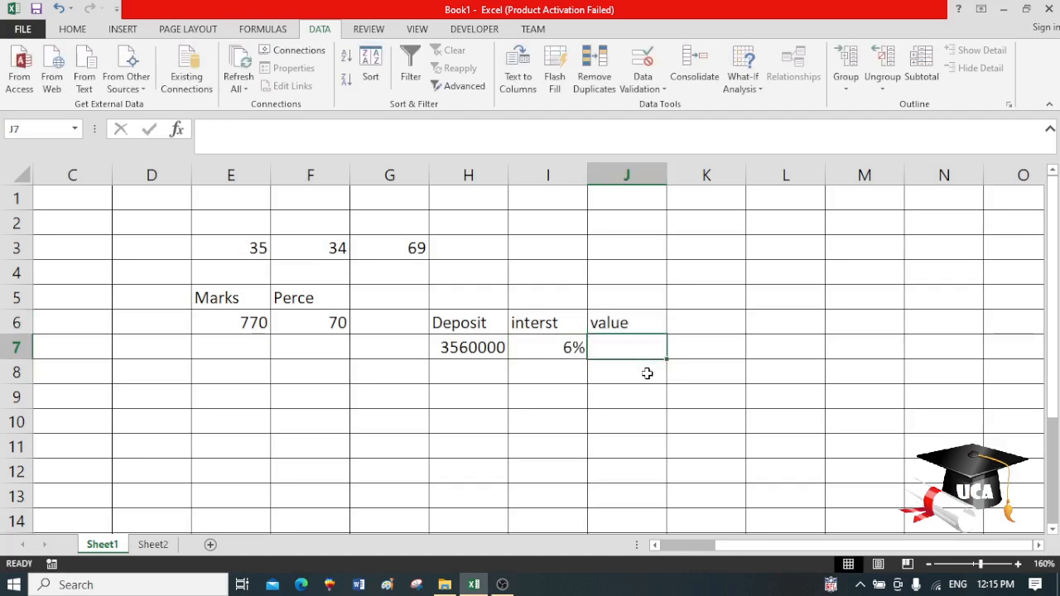
type("=")
left_click(494, 347)
type("*")
left_click(528, 349)
key("Return")
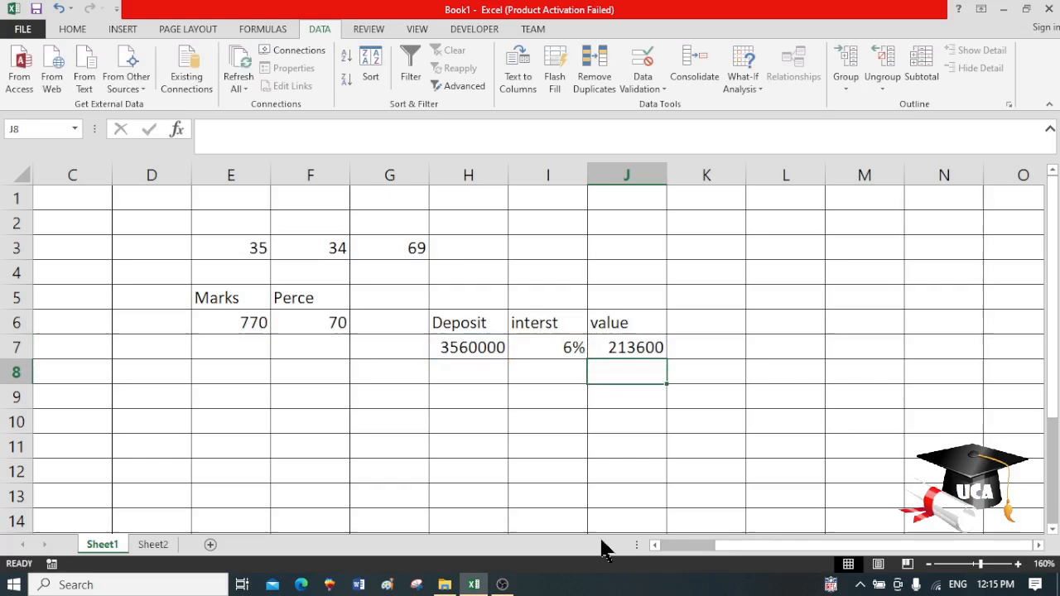
Run Goal Seek on the value in J7 with target value 250000 by changing the deposit in H7, and accept the solution.
key("Up")
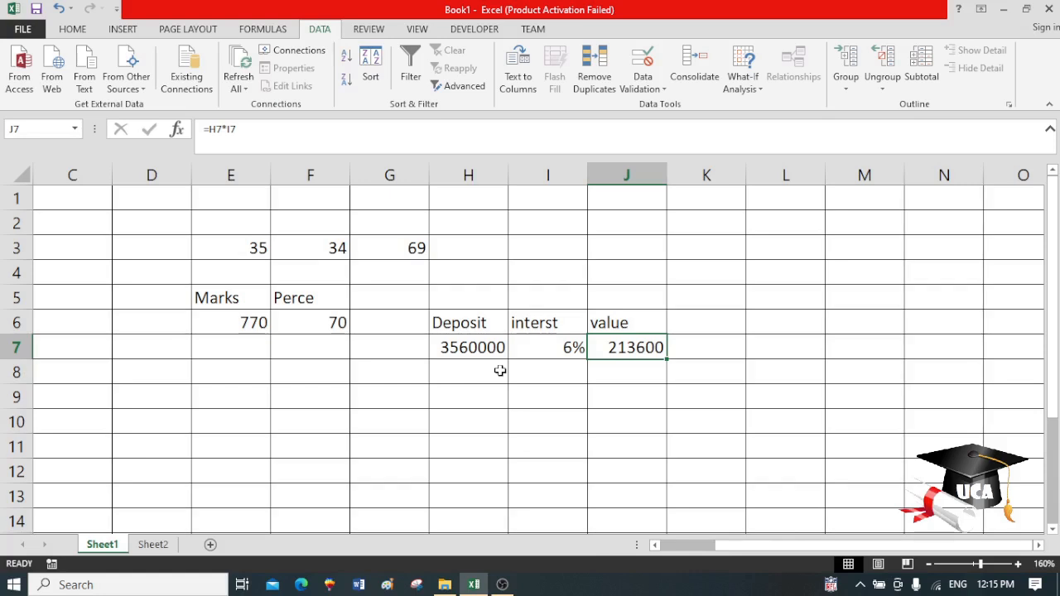
left_click(752, 83)
left_click(783, 126)
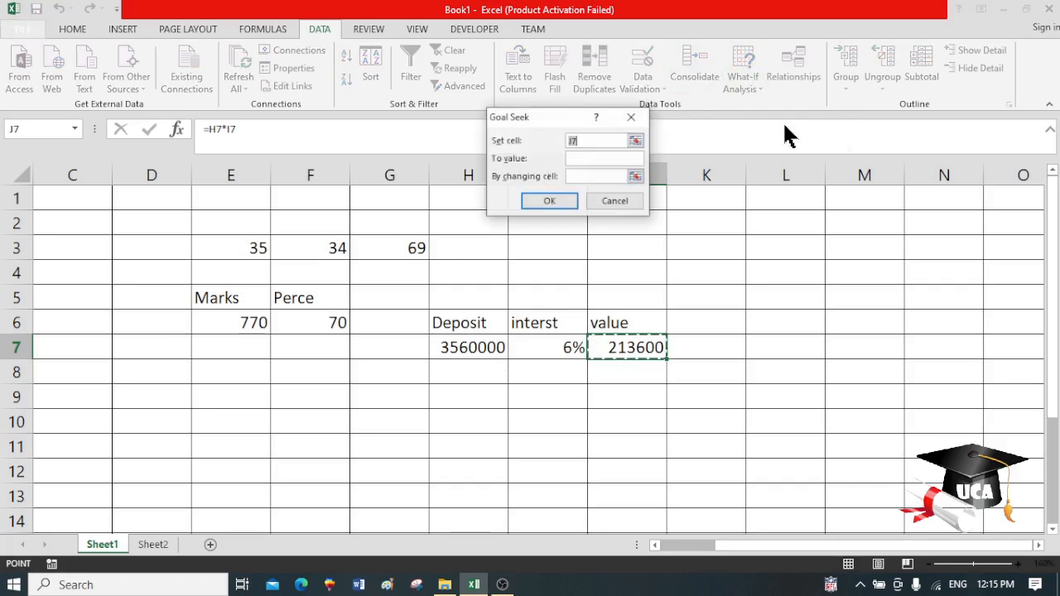
left_click(590, 158)
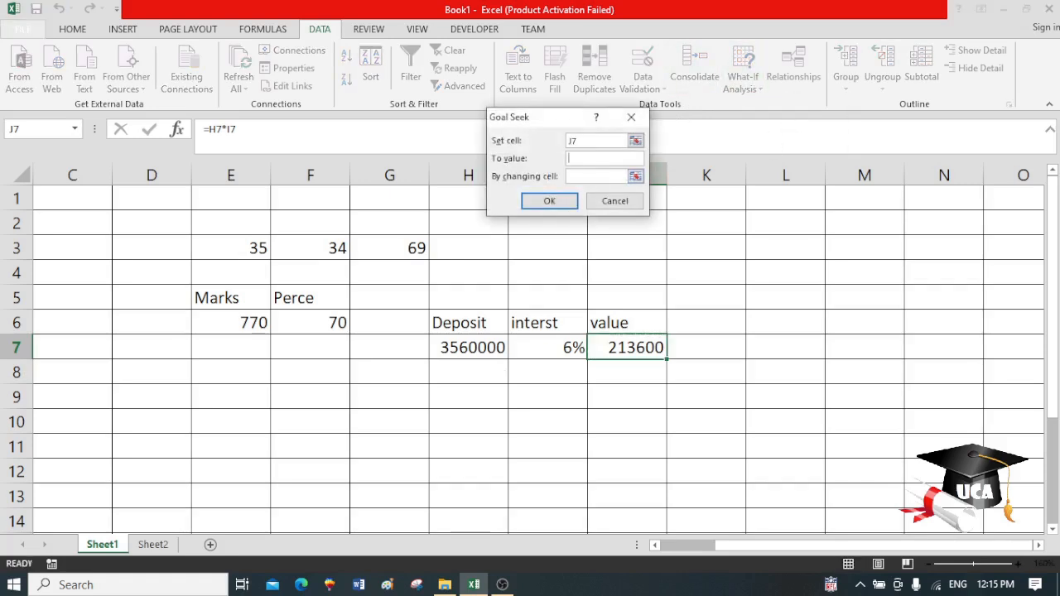
type("250000")
left_click(582, 176)
left_click(453, 345)
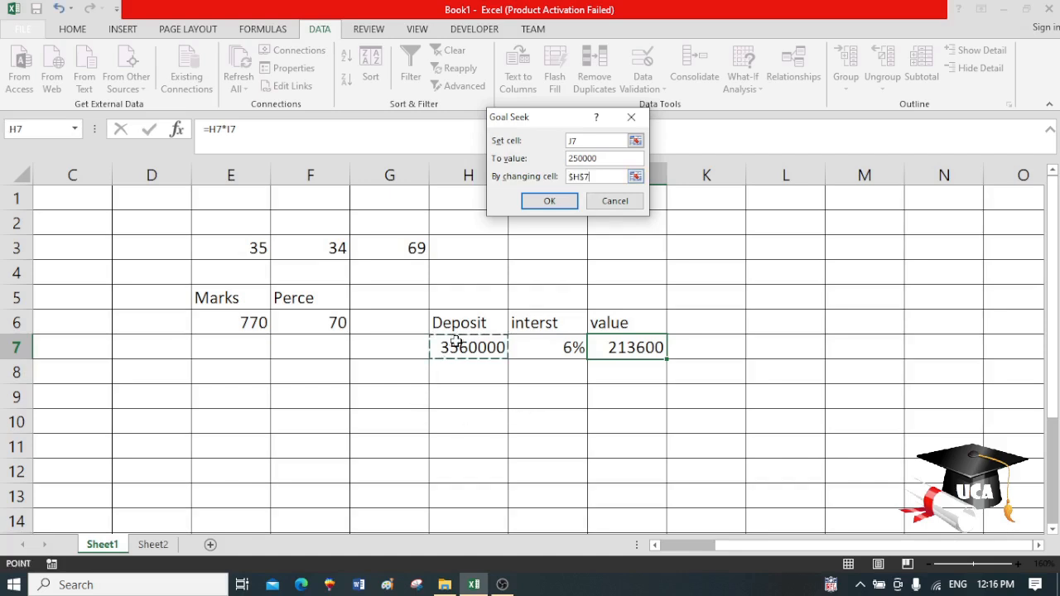
left_click(553, 201)
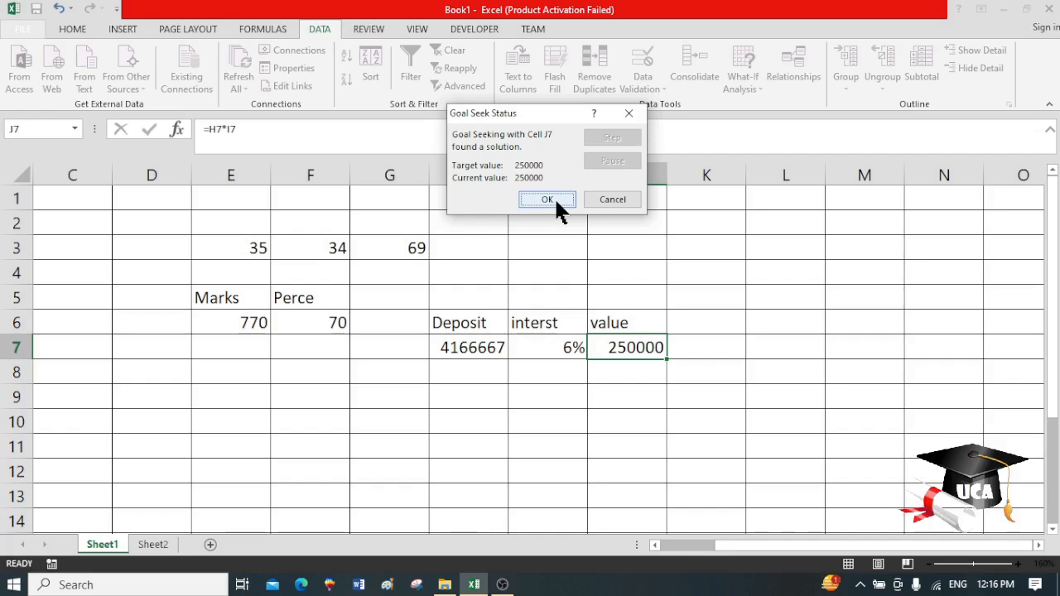
left_click(554, 197)
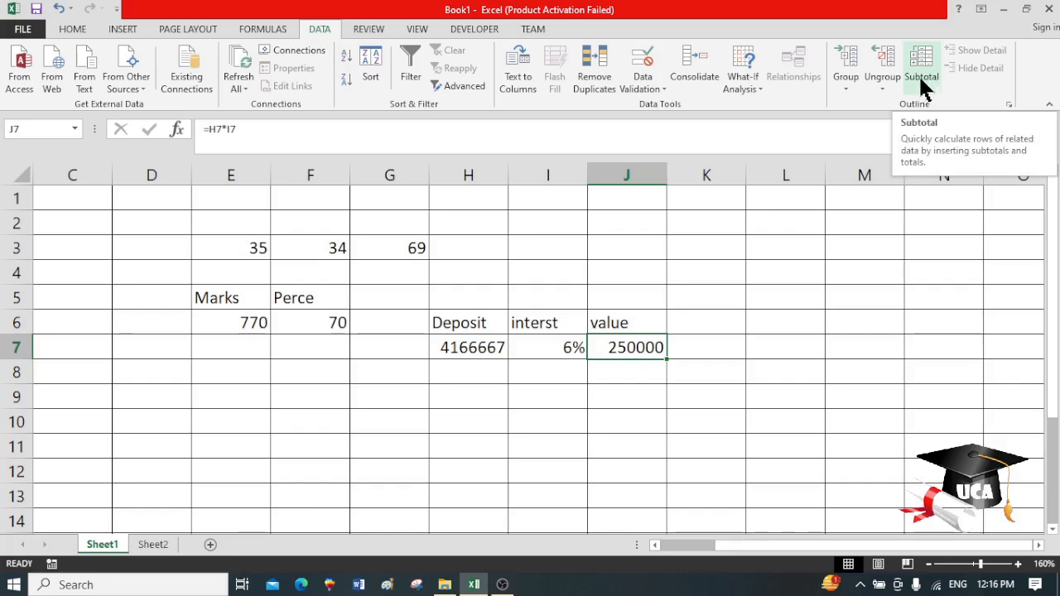
On Sheet2, make the headings Region, Salesman and Sale in A1:C1 bold and centre them horizontally.
left_click(156, 545)
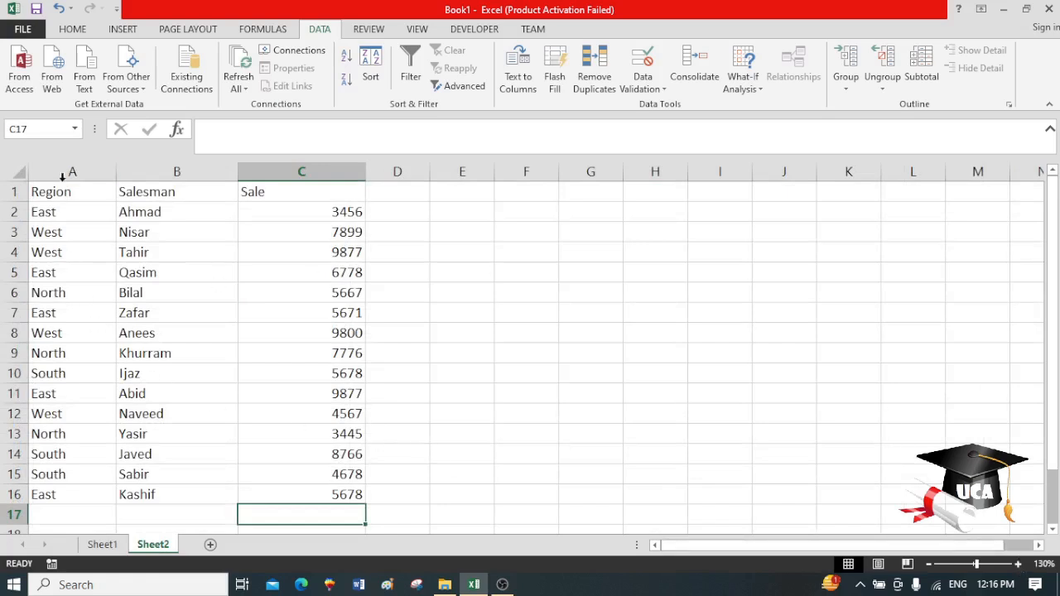
left_click_drag(61, 187, 280, 194)
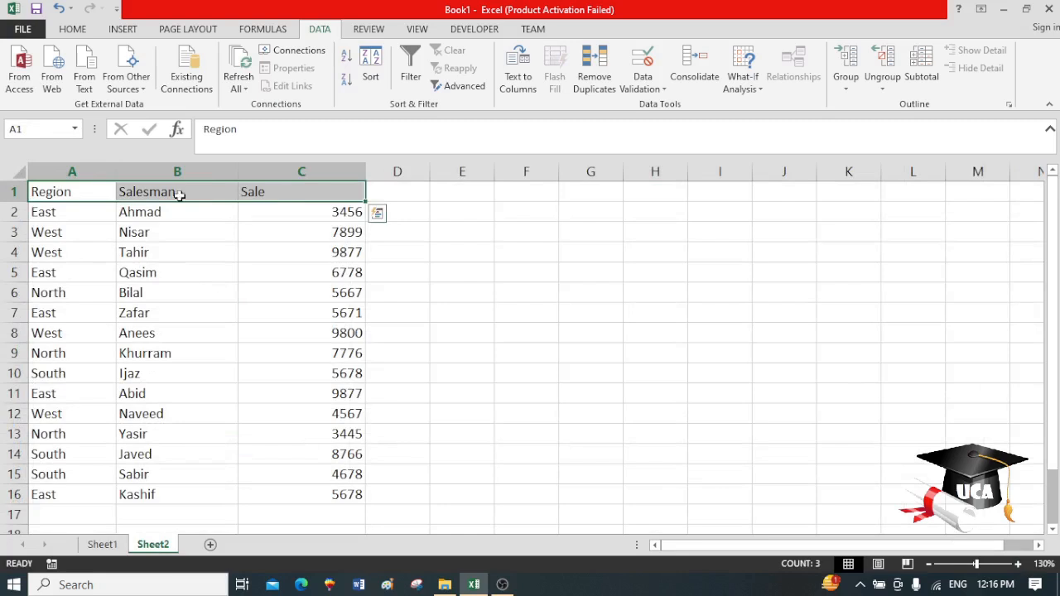
left_click(72, 30)
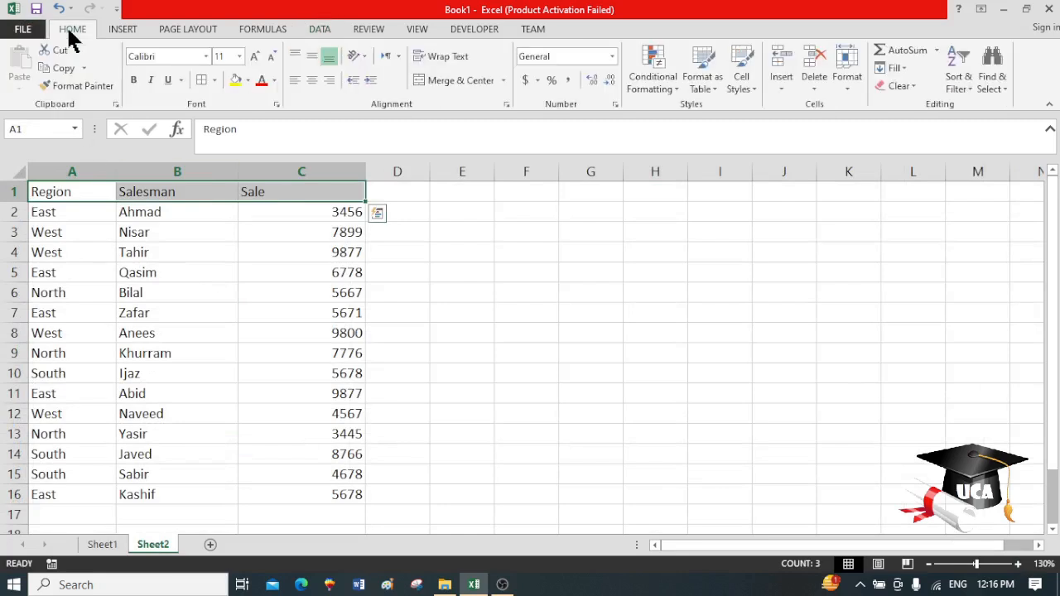
left_click(134, 79)
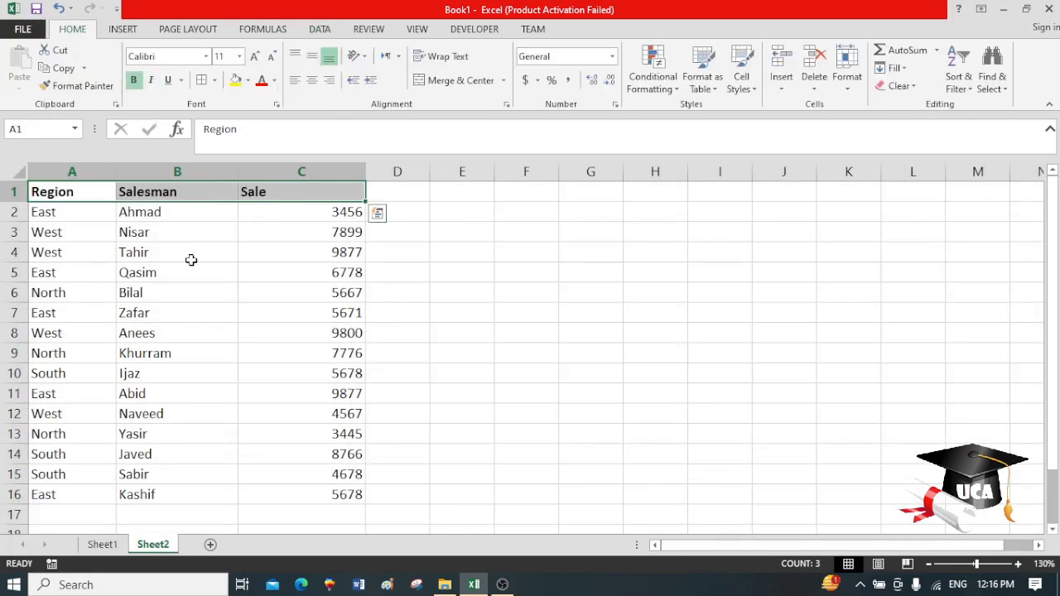
left_click(311, 81)
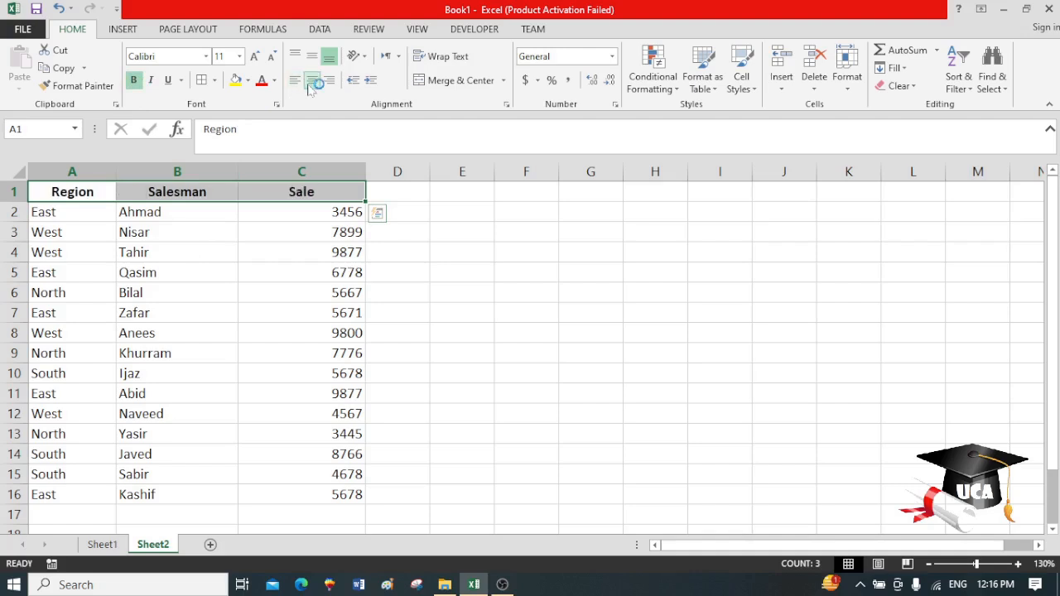
Sort the sales table in A1:C16 by Region in ascending order.
left_click(268, 320)
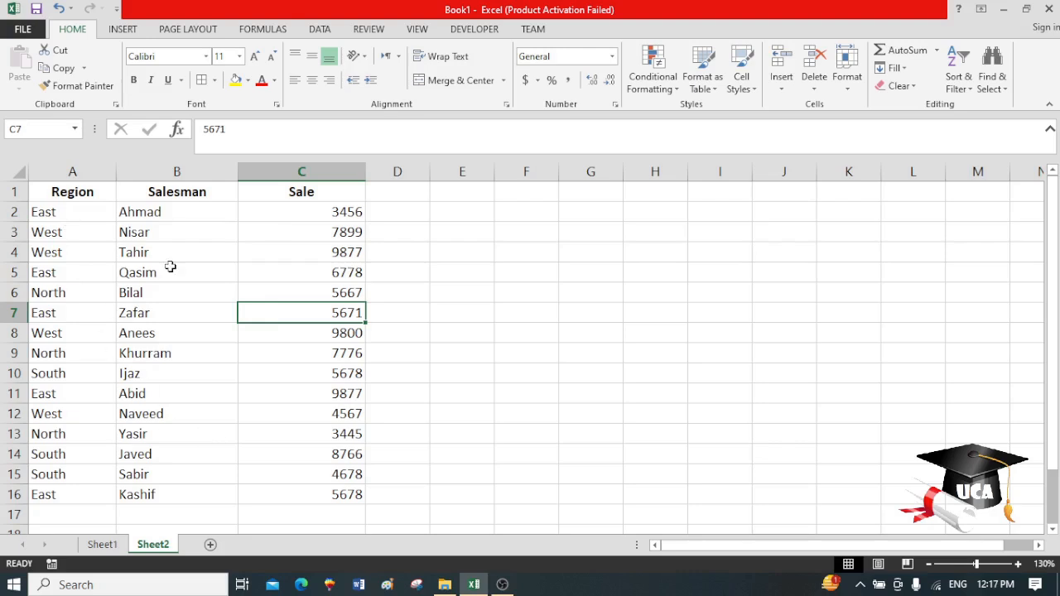
left_click_drag(90, 213, 291, 490)
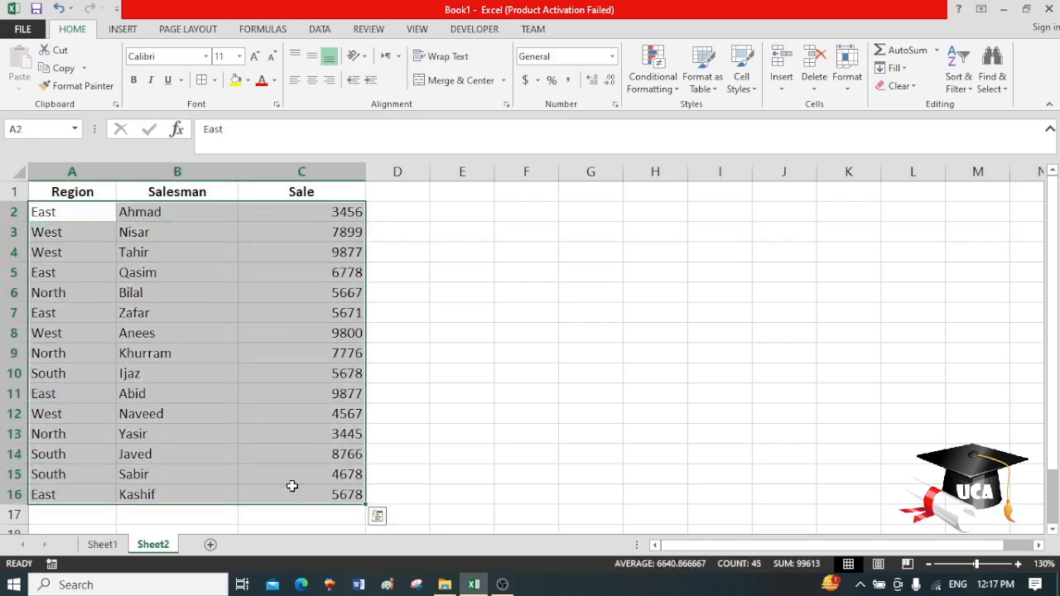
left_click(330, 30)
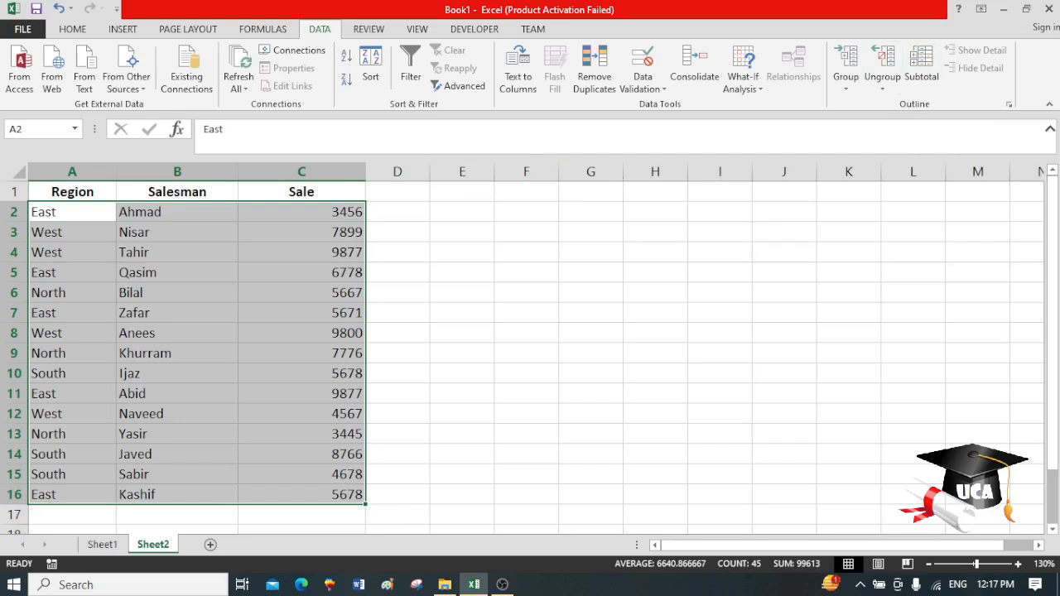
left_click_drag(104, 192, 326, 490)
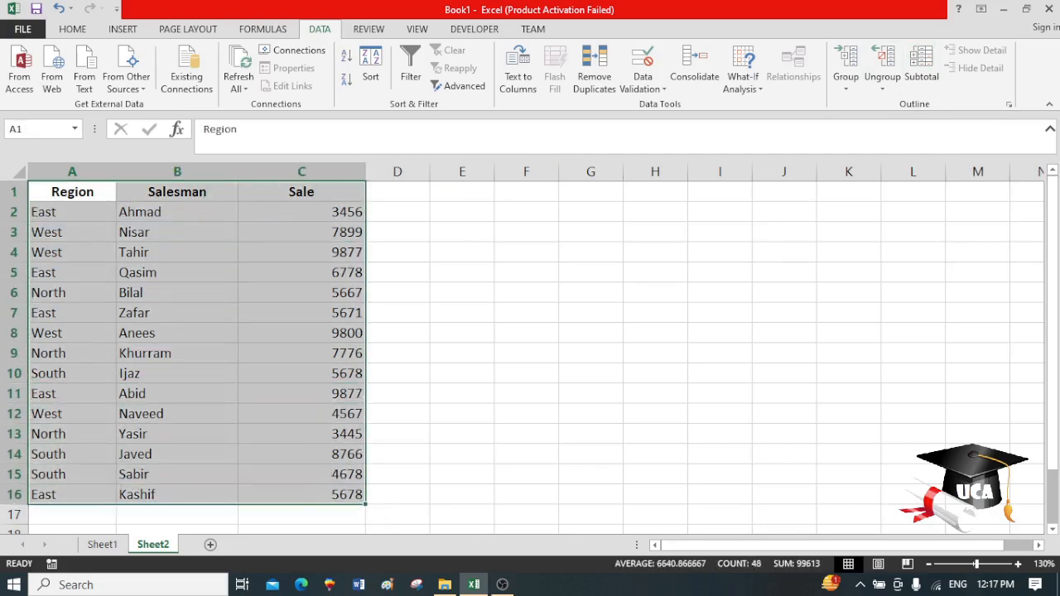
left_click(347, 59)
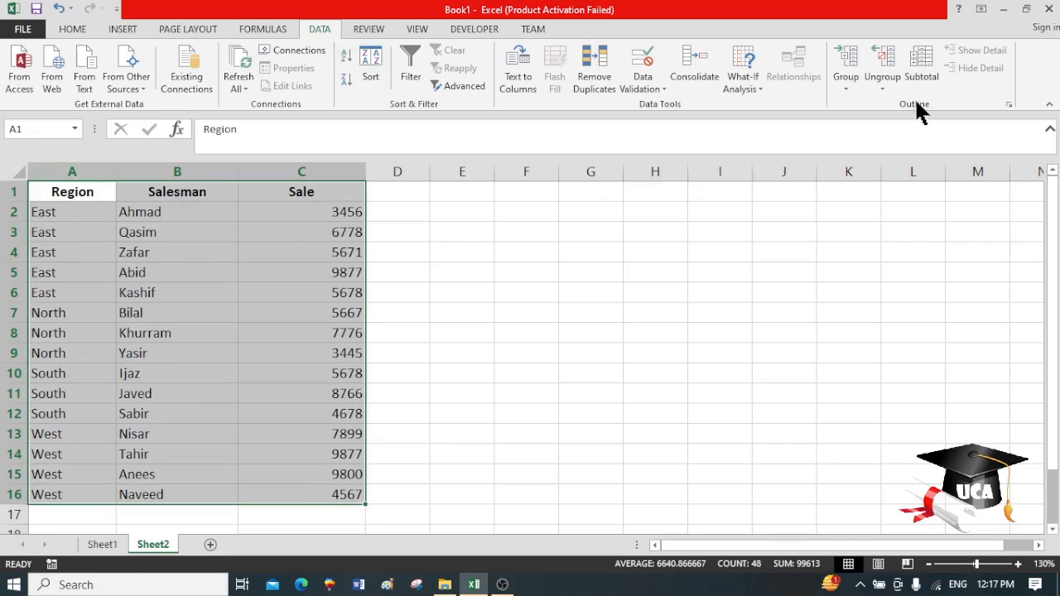
Add subtotals to the sales table that sum Sale at each change in Region, with the summary below the data.
left_click(922, 65)
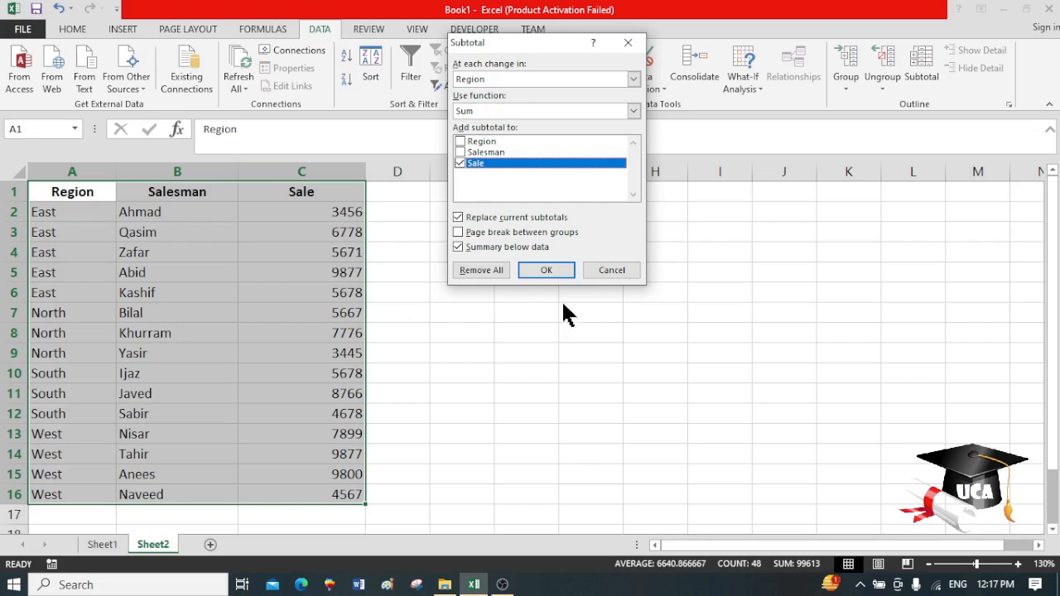
left_click(549, 270)
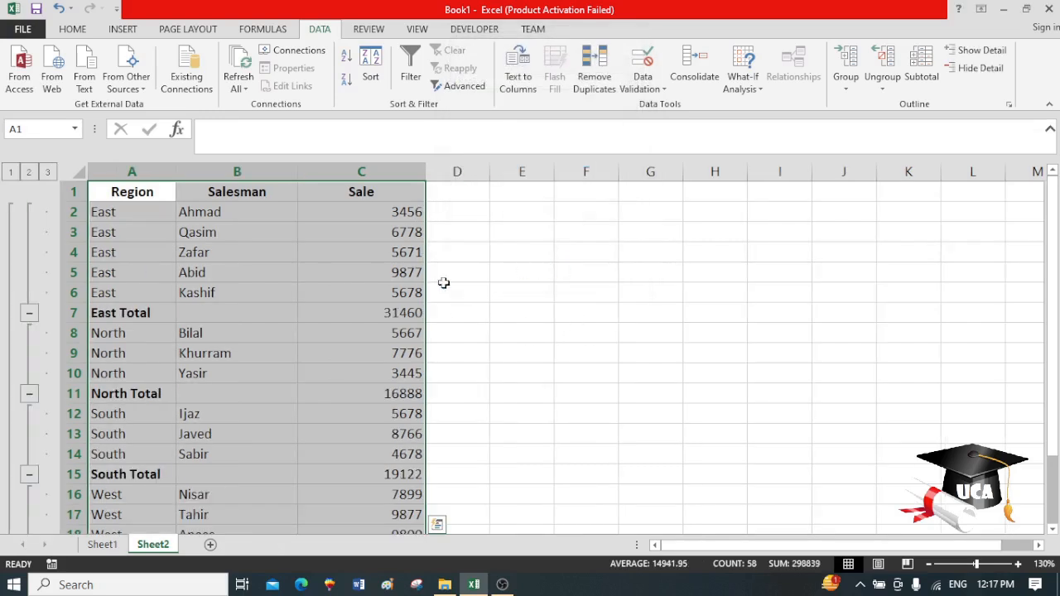
left_click(226, 272)
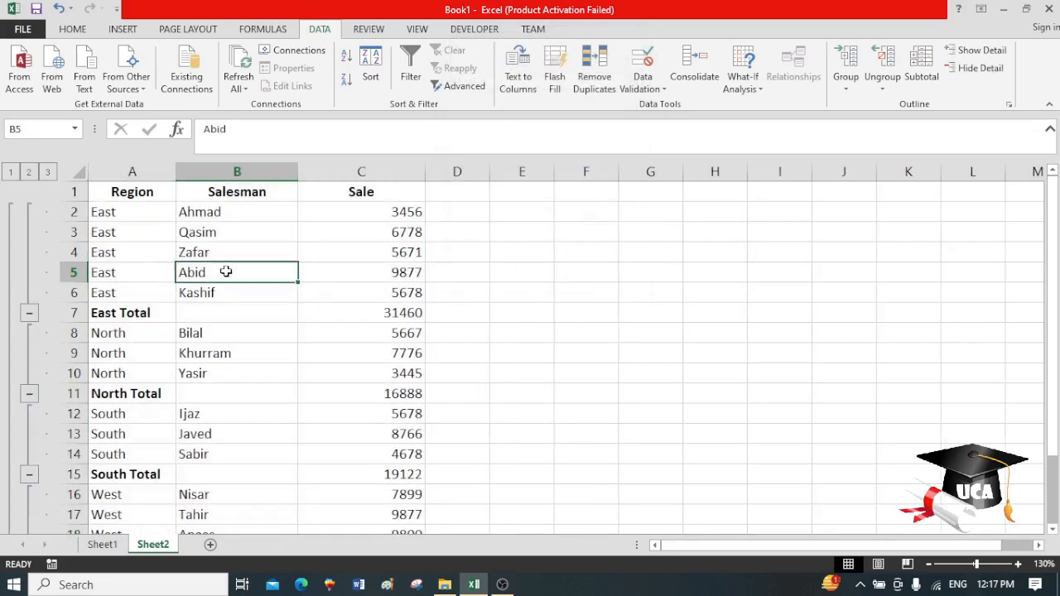
Collapse the outline to the grand total level and autofit the width of column A.
left_click(10, 173)
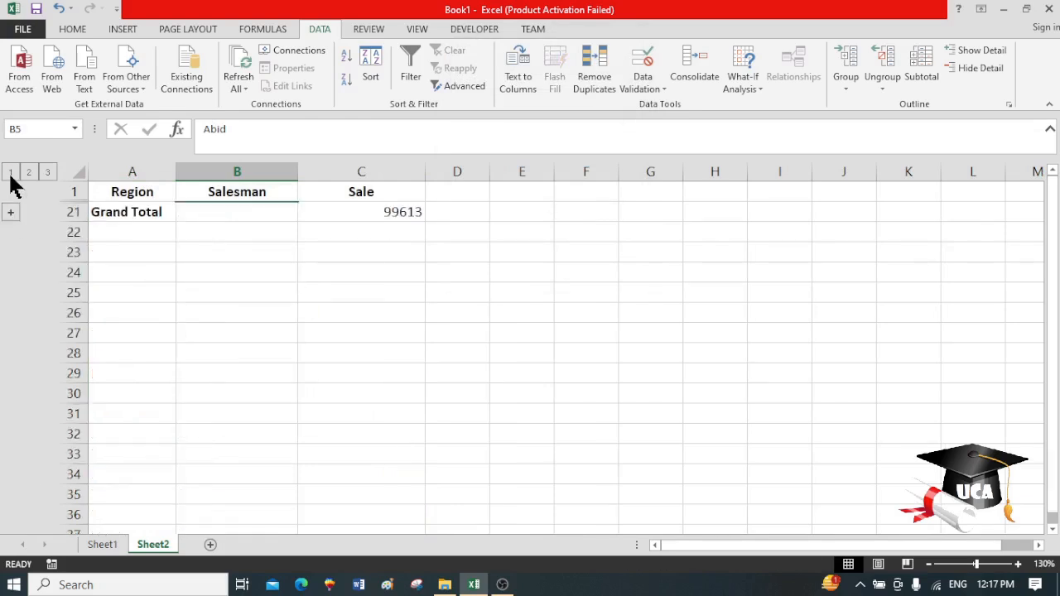
double_click(177, 174)
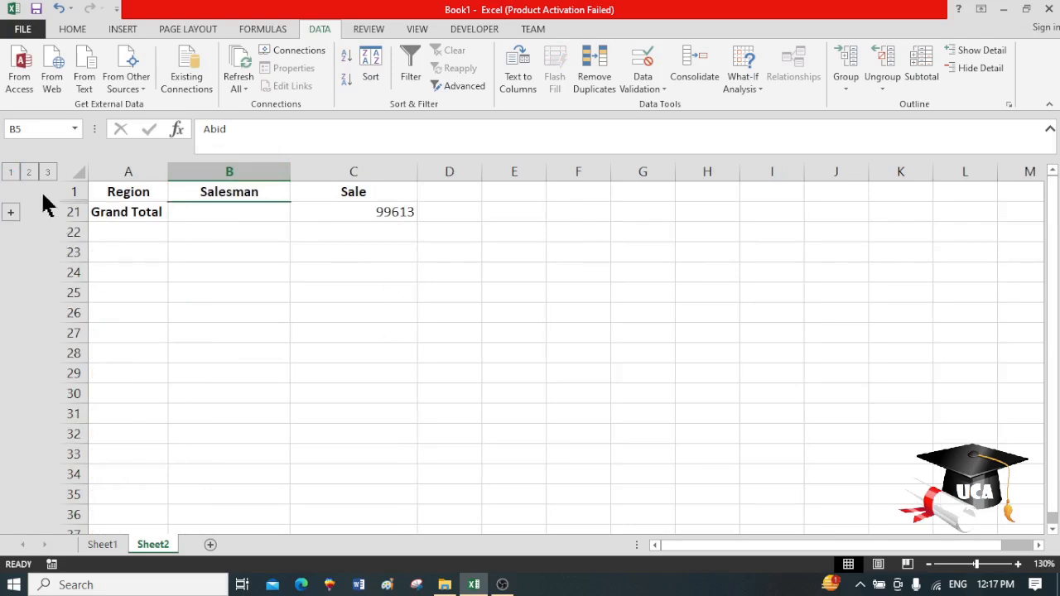
Show the outline at the region totals level, and expand it again to the full detail level.
left_click(29, 172)
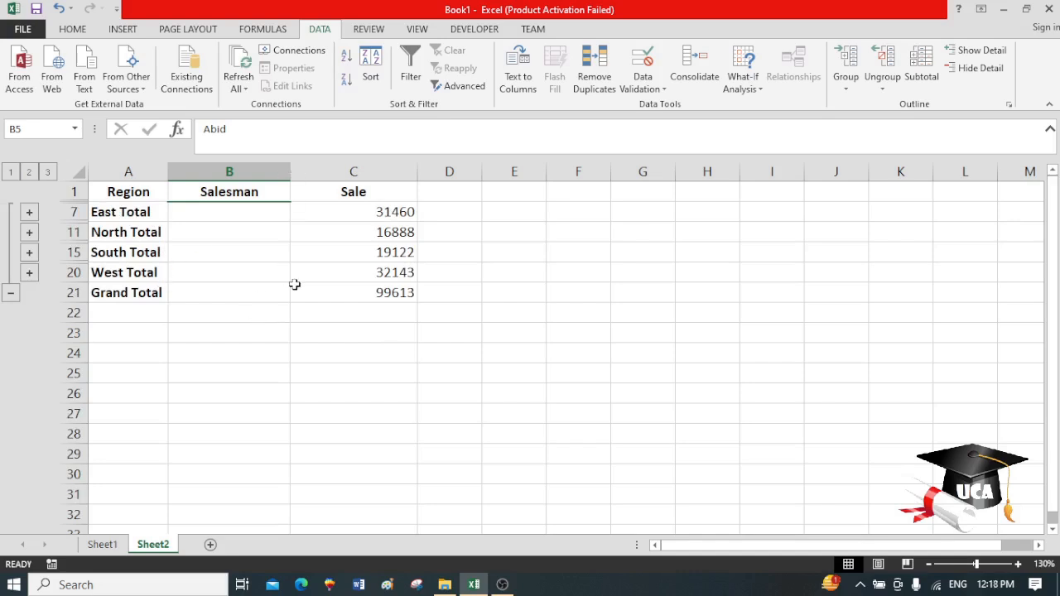
left_click(49, 172)
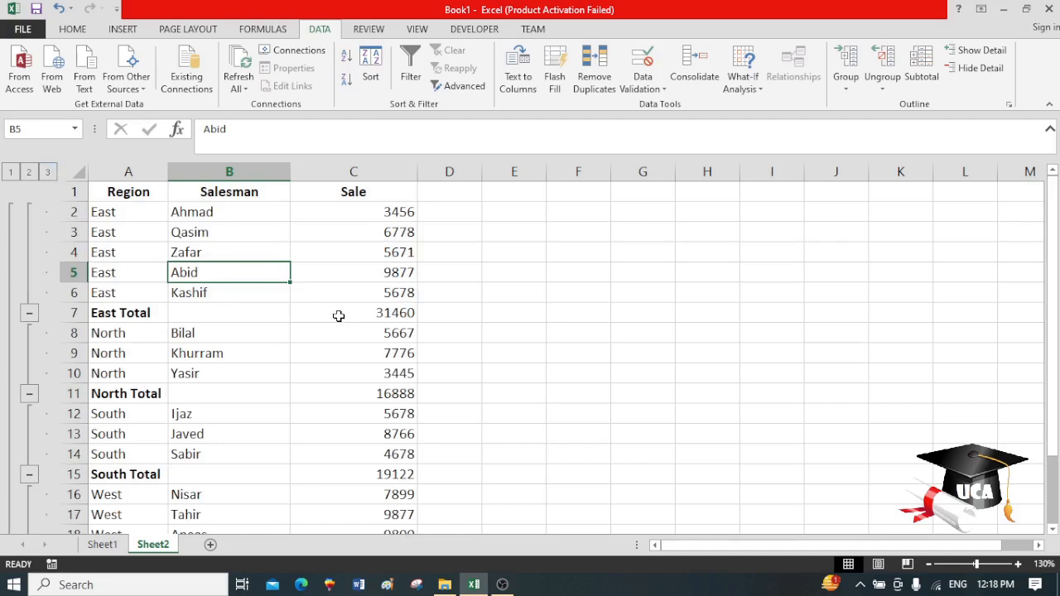
mouse_move(1056, 296)
left_mouse_down()
mouse_move(1055, 308)
mouse_move(1055, 295)
left_mouse_up()
left_click(535, 297)
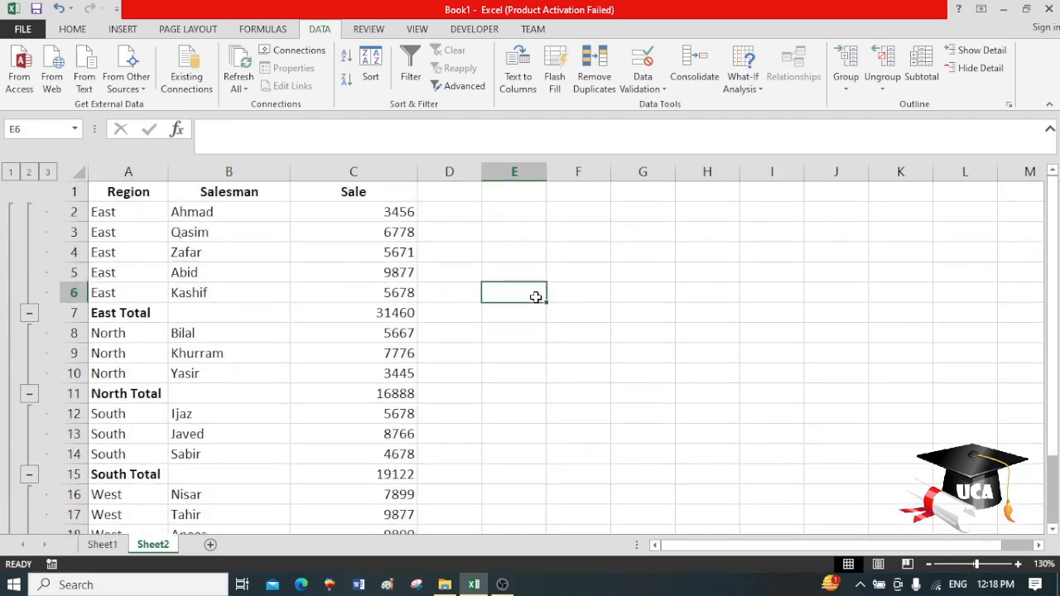